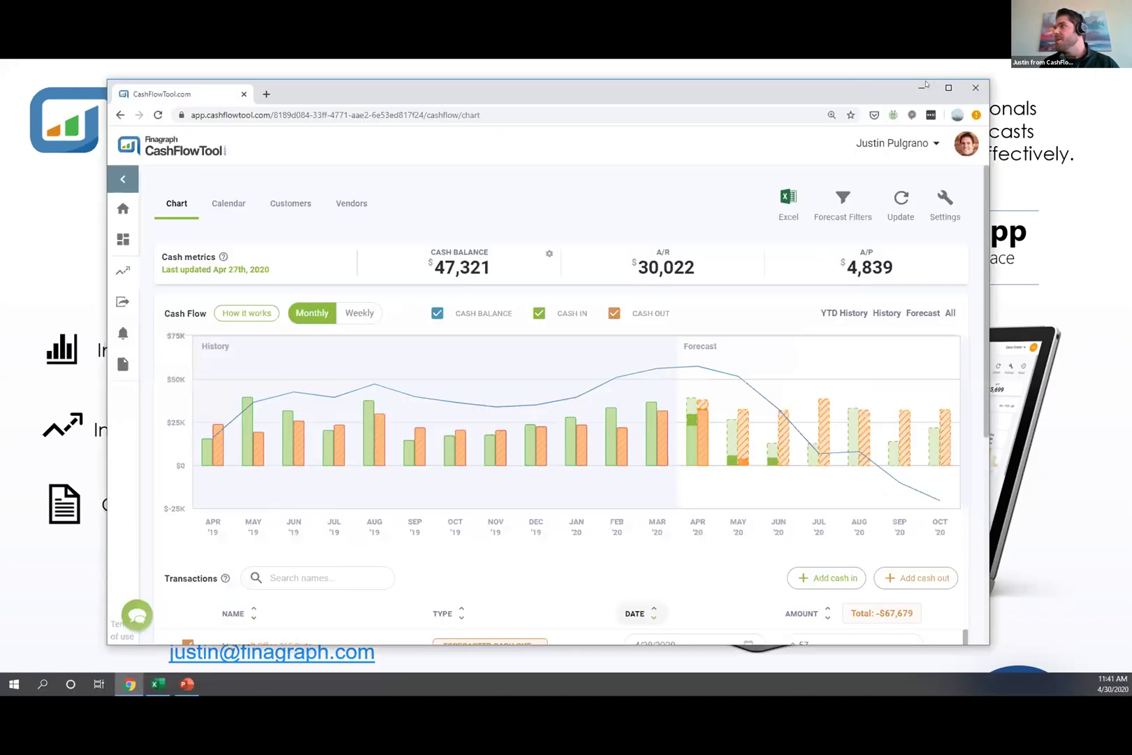
# Step: Maximize the Arrington & Arrow LLP cash flow page and review the transactions totalling -$67,679
pyautogui.click(944, 85)
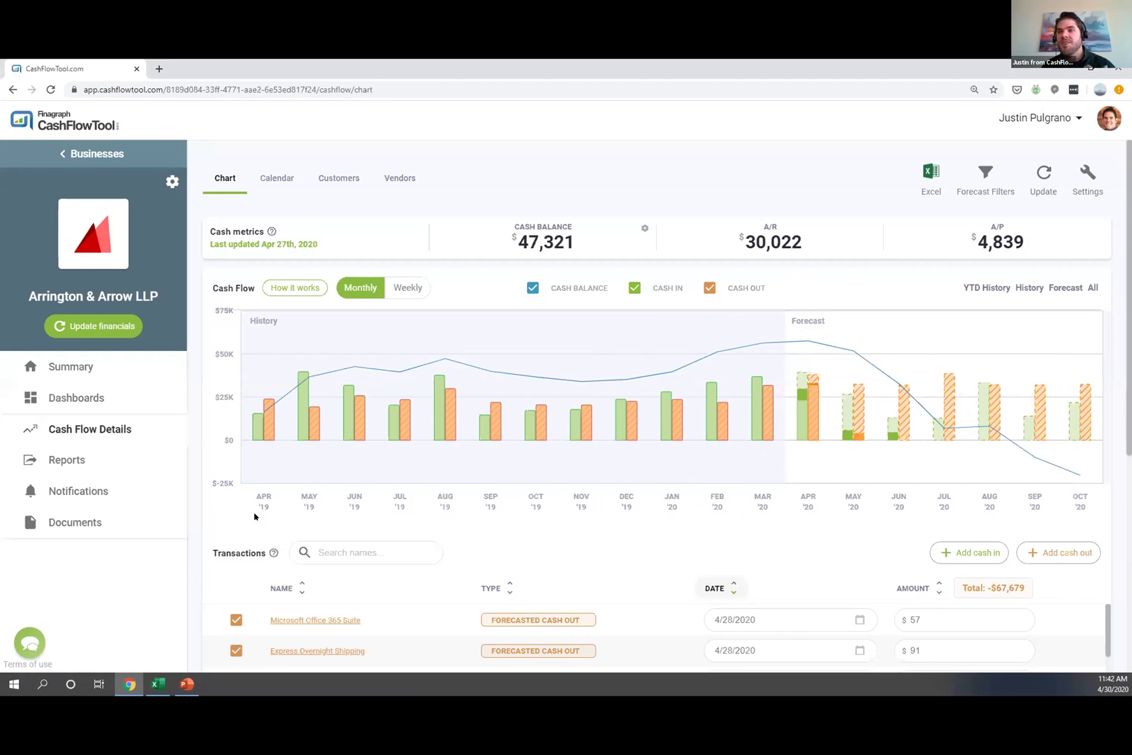
pyautogui.scroll(-3, 201, 557)
pyautogui.scroll(-3, 407, 496)
pyautogui.scroll(-1, 407, 496)
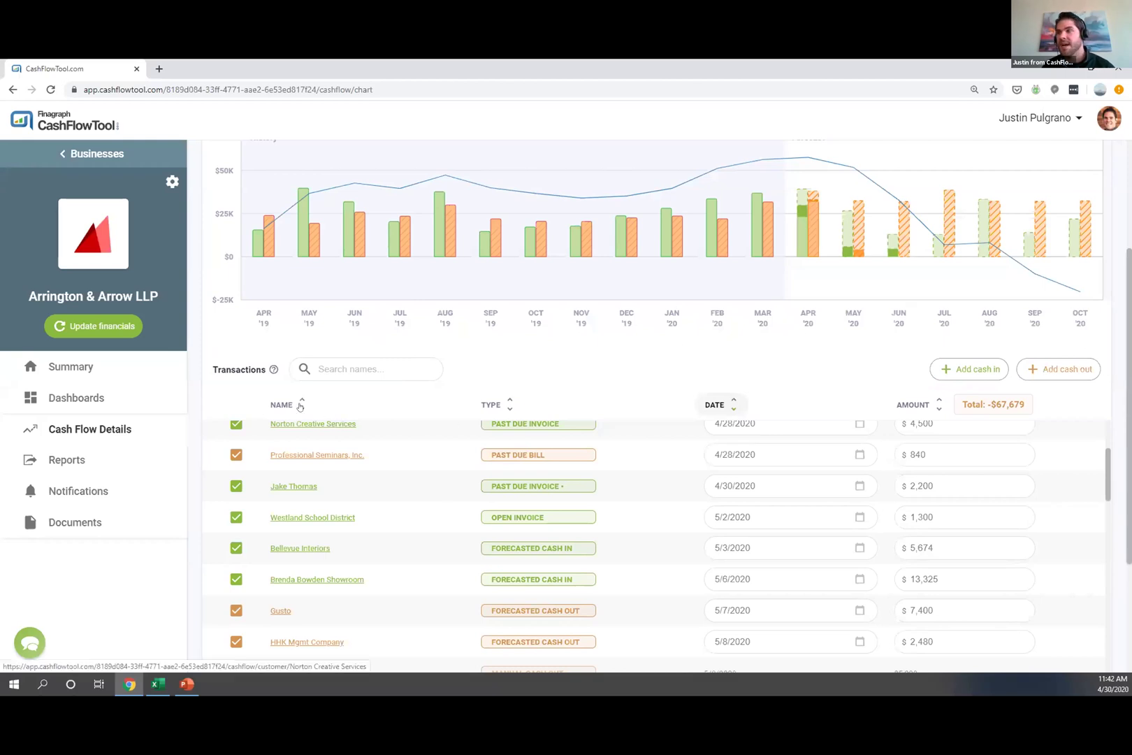
pyautogui.scroll(1, 211, 419)
pyautogui.scroll(5, 211, 412)
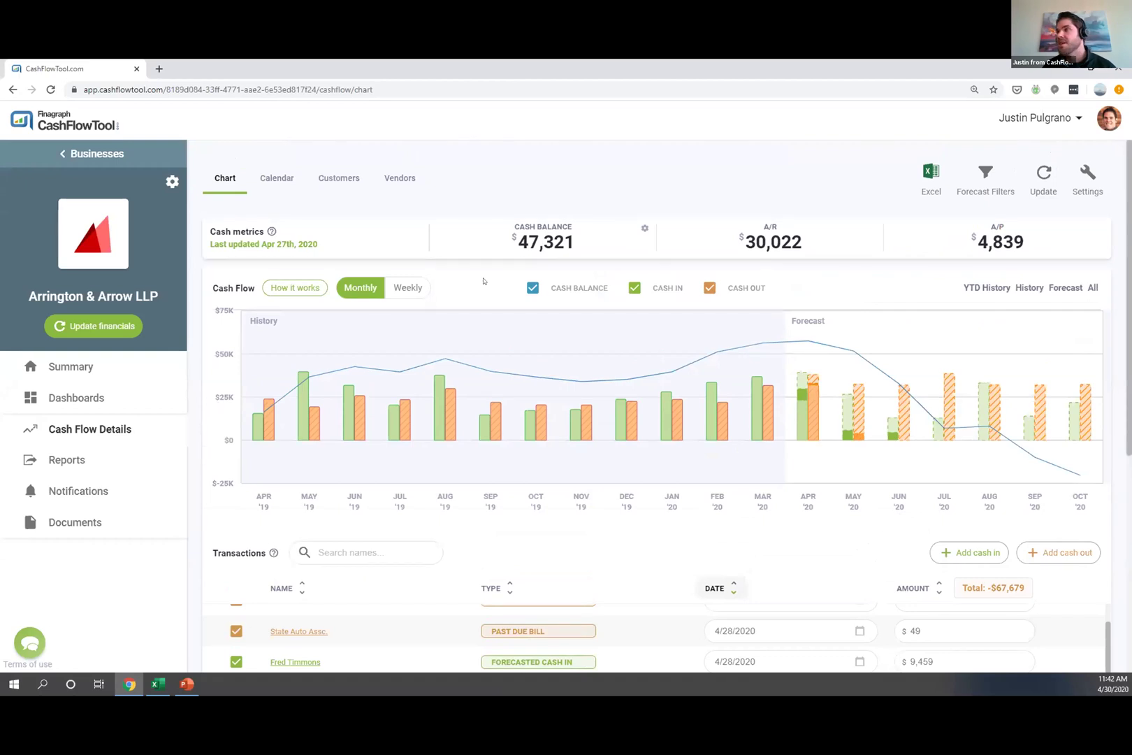
# Step: Switch the chart to weekly, start the range in 2020, and select weeks Mar 29 through May 17
pyautogui.click(411, 288)
pyautogui.moveTo(453, 516); pyautogui.dragTo(755, 510)
pyautogui.moveTo(470, 423); pyautogui.dragTo(538, 416)
pyautogui.moveTo(640, 417); pyautogui.dragTo(863, 441)
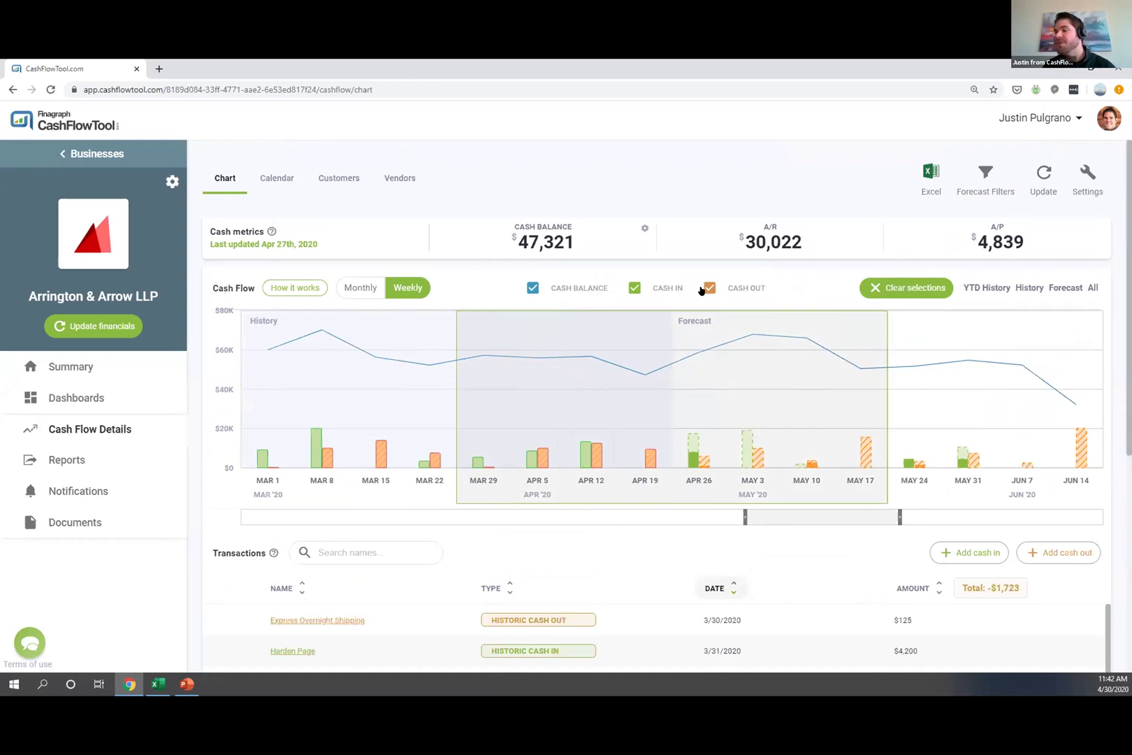
# Step: Hide Cash In and Cash Balance, then review the cash-out transactions totalling $67,284
pyautogui.click(634, 288)
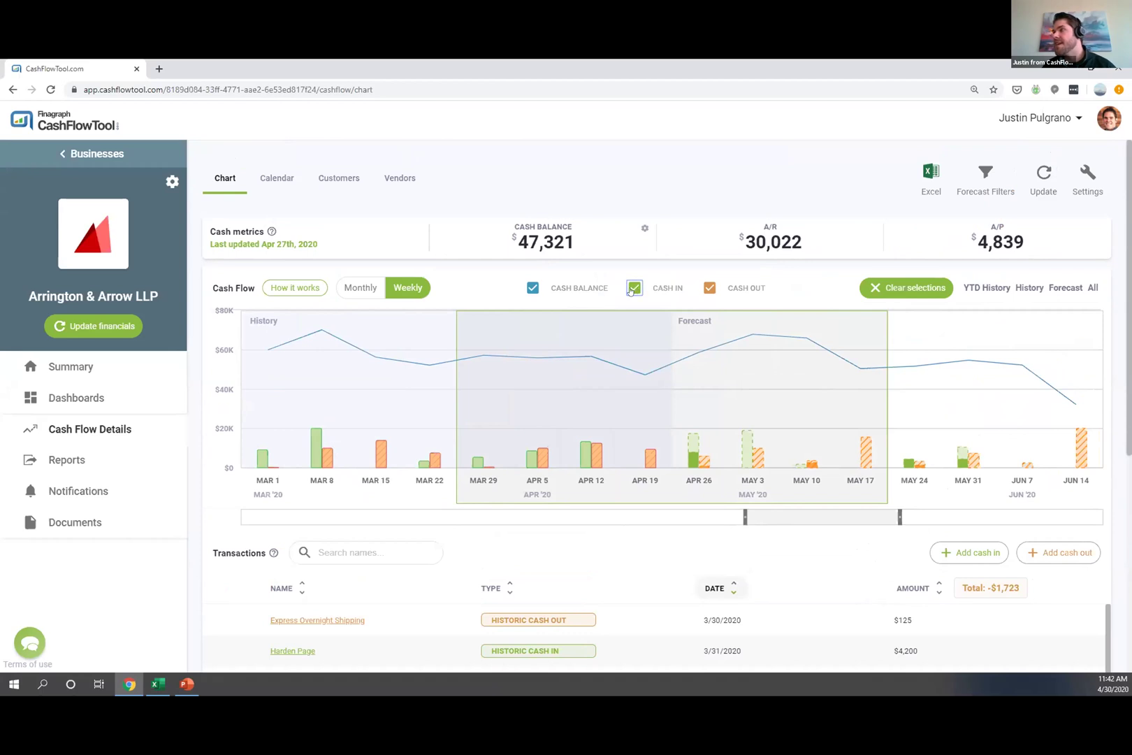
pyautogui.click(532, 287)
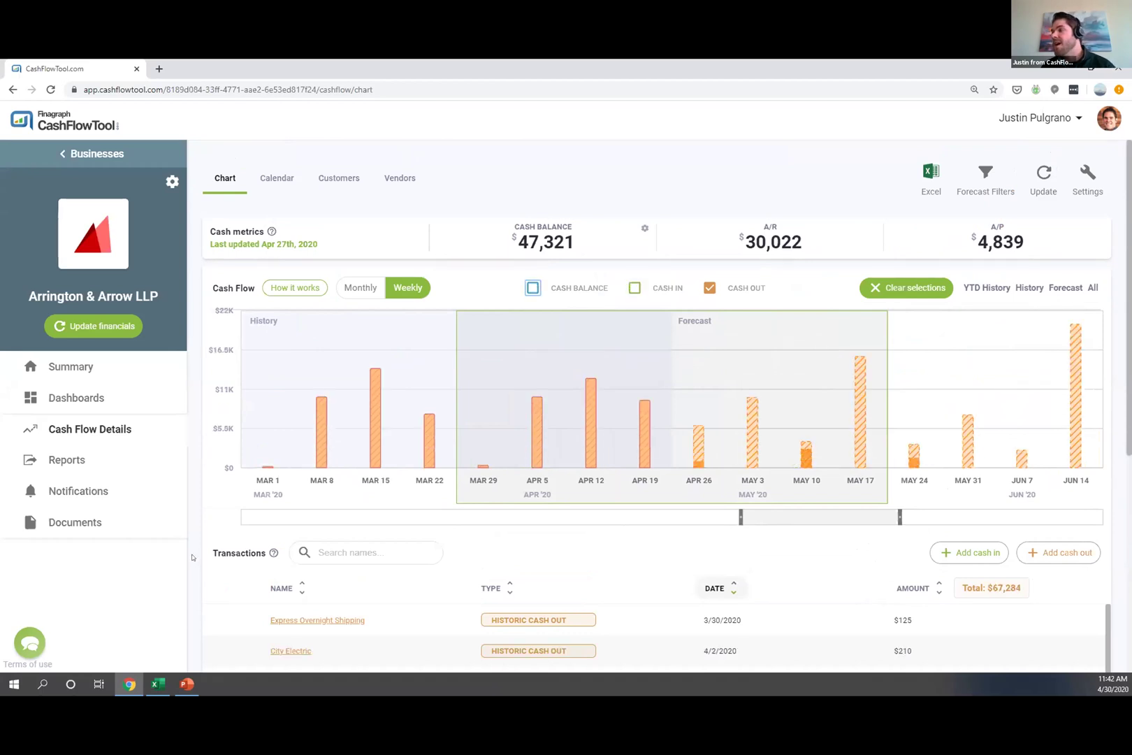
pyautogui.scroll(-1, 192, 557)
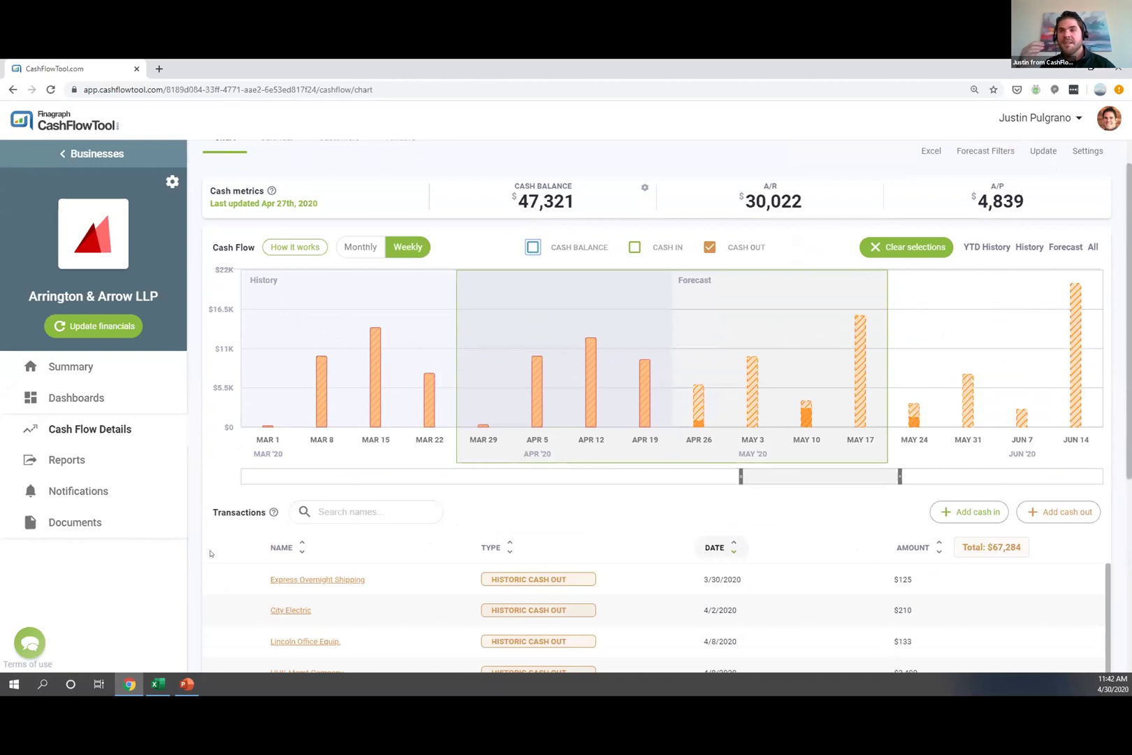
pyautogui.scroll(-3, 193, 549)
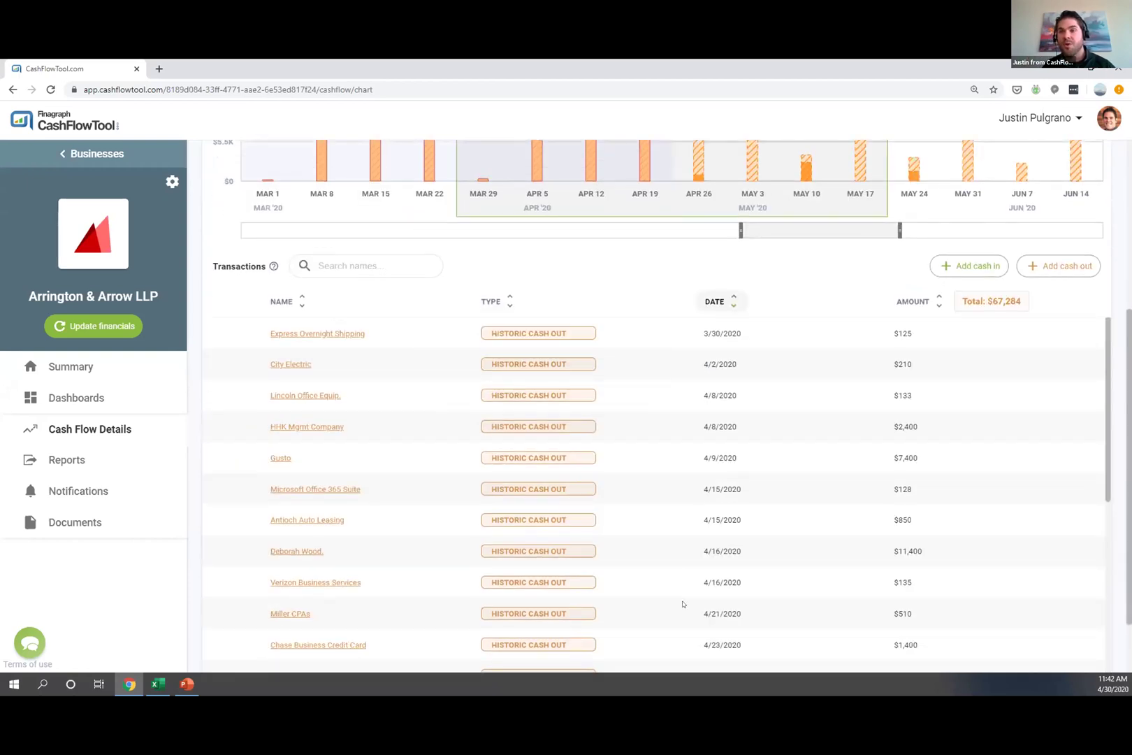
pyautogui.scroll(-5, 652, 553)
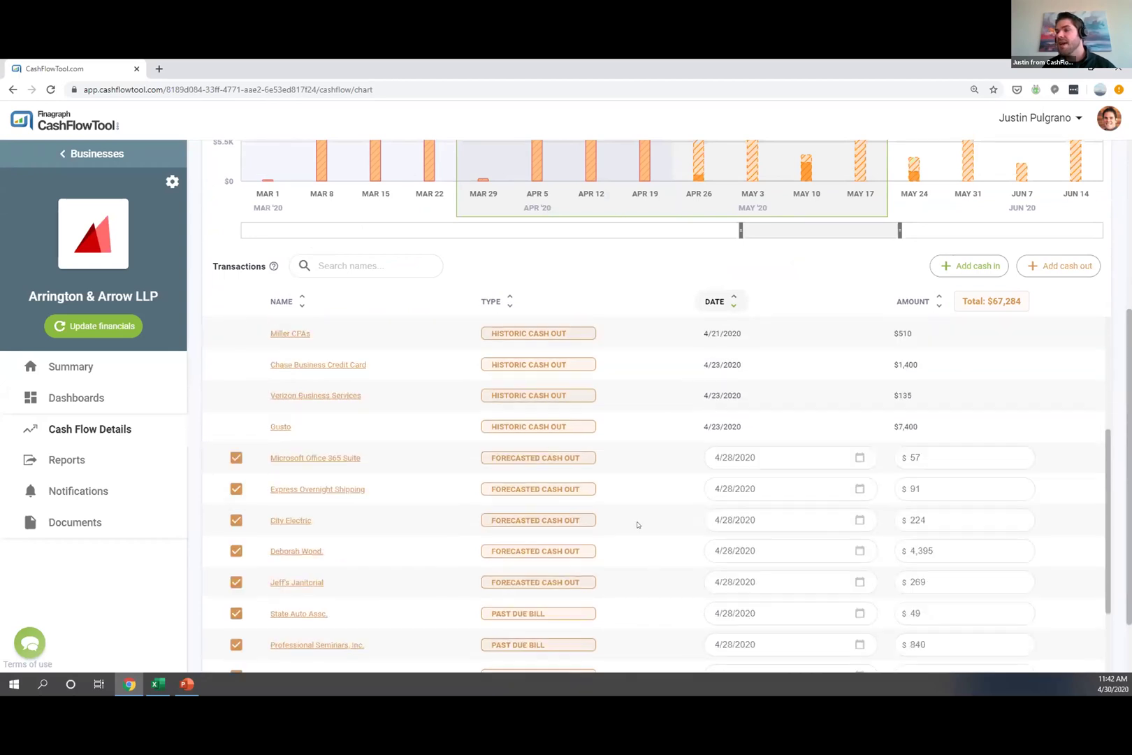
pyautogui.scroll(1, 627, 524)
pyautogui.scroll(-1, 627, 533)
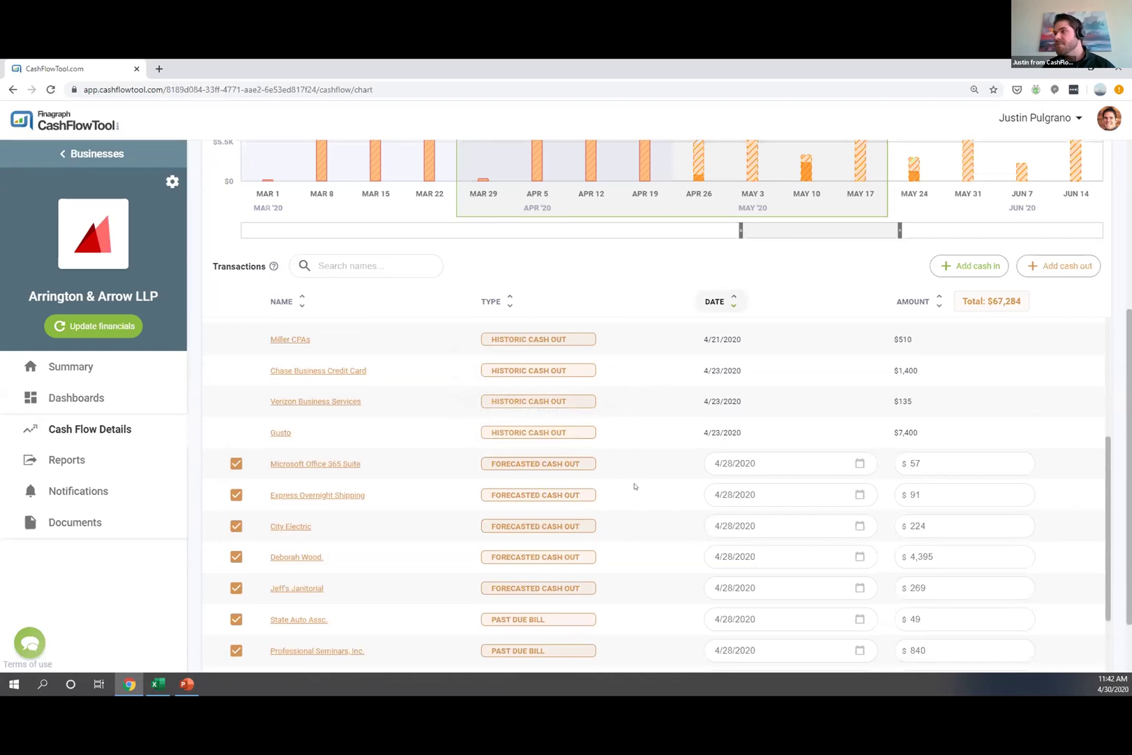
pyautogui.scroll(-1, 652, 486)
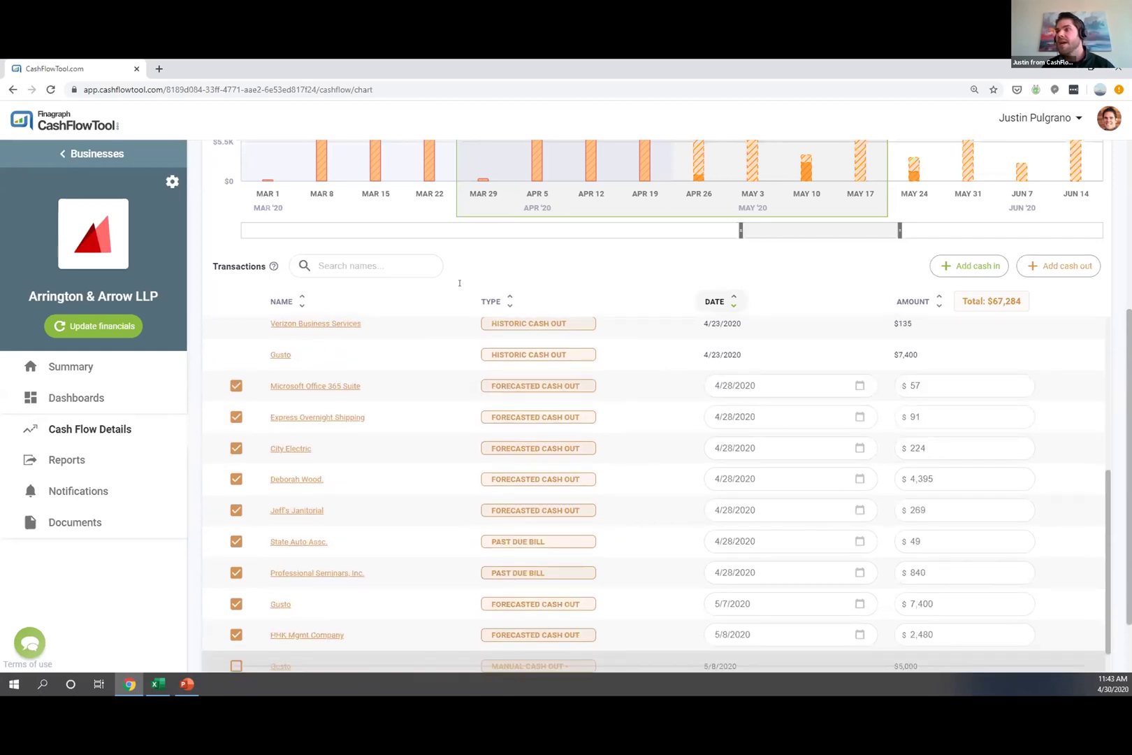
pyautogui.scroll(2, 198, 374)
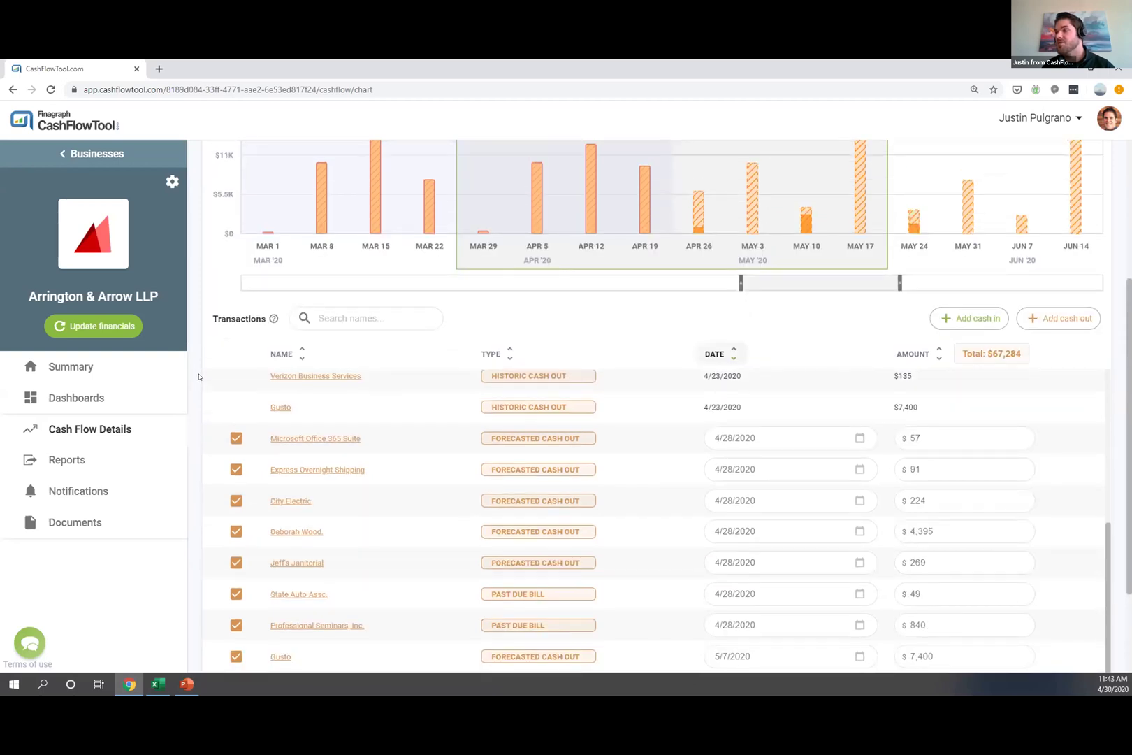
# Step: Reschedule the $4,395 forecasted payment from April 28 to a date in May 2020
pyautogui.click(741, 603)
pyautogui.scroll(-1, 873, 498)
pyautogui.scroll(-1, 873, 499)
pyautogui.click(860, 471)
pyautogui.click(814, 601)
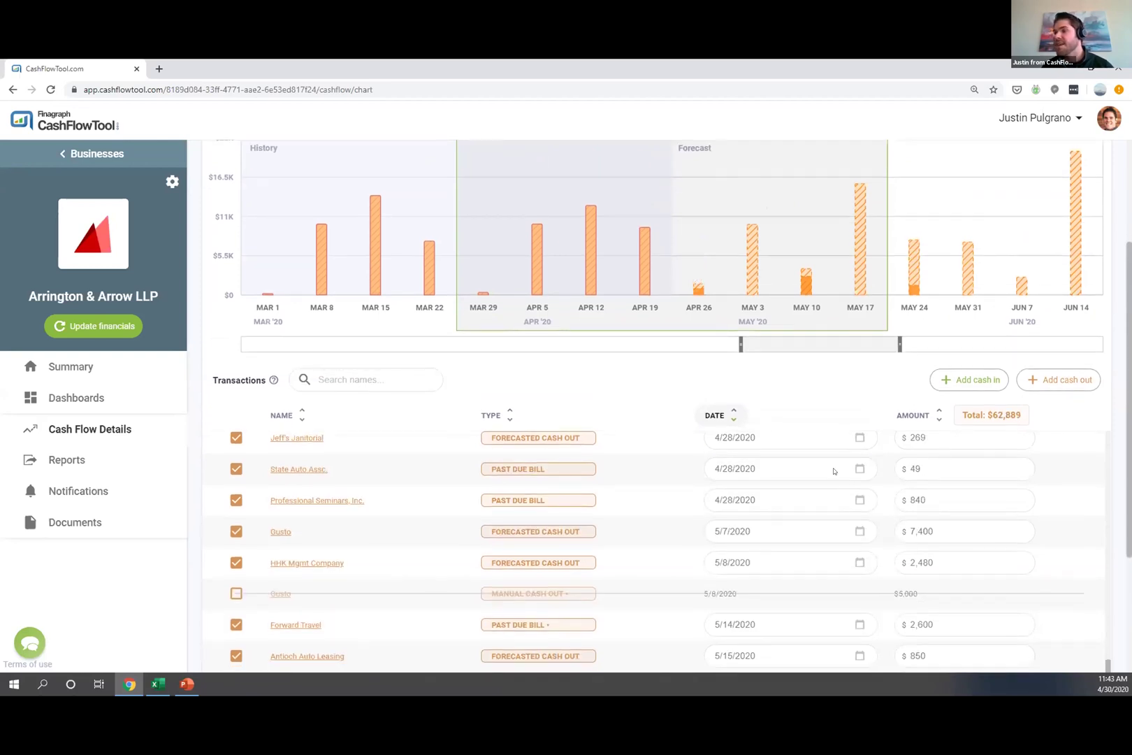
# Step: Exclude the $2,480 HHK Mgmt Company payment and toggle the Cash In and Cash Out chart views
pyautogui.click(236, 561)
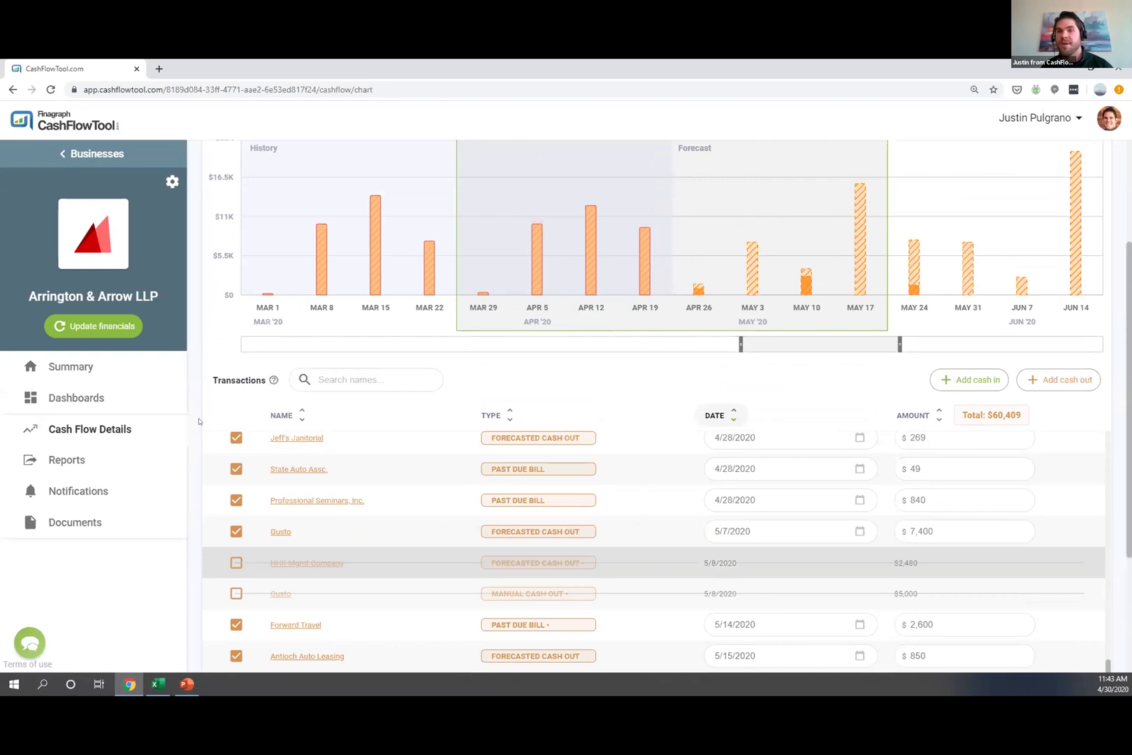
pyautogui.scroll(1, 198, 423)
pyautogui.scroll(2, 556, 468)
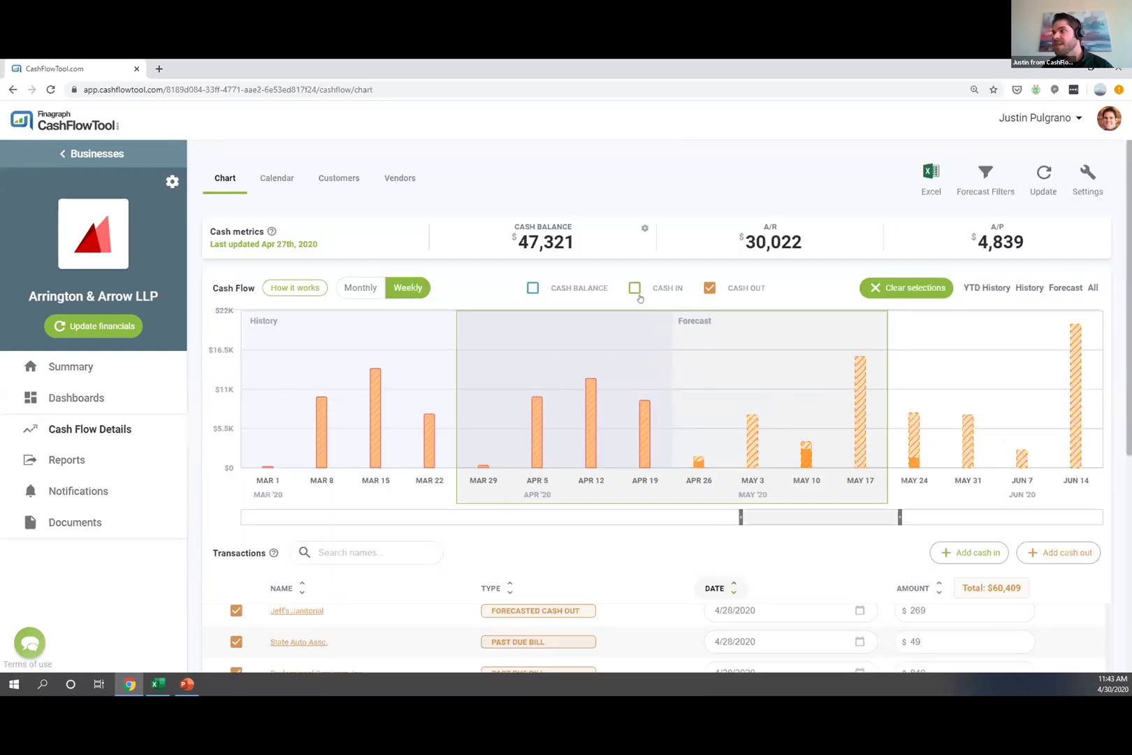
pyautogui.click(637, 292)
pyautogui.click(756, 287)
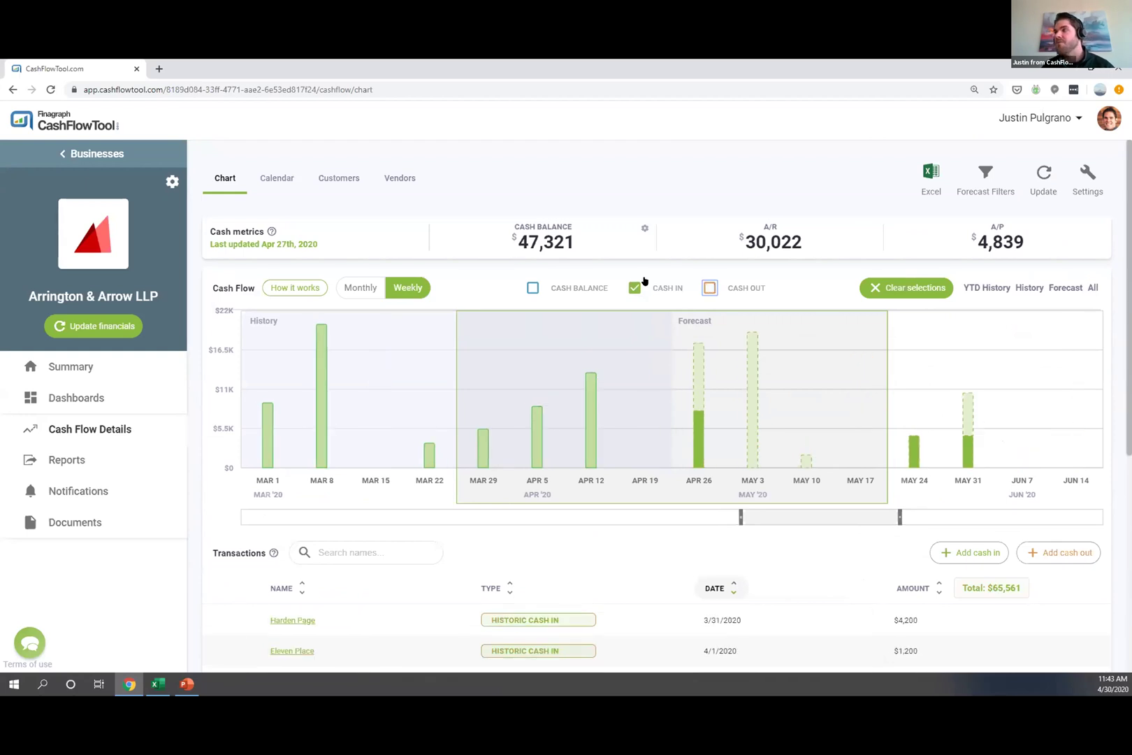
pyautogui.click(707, 289)
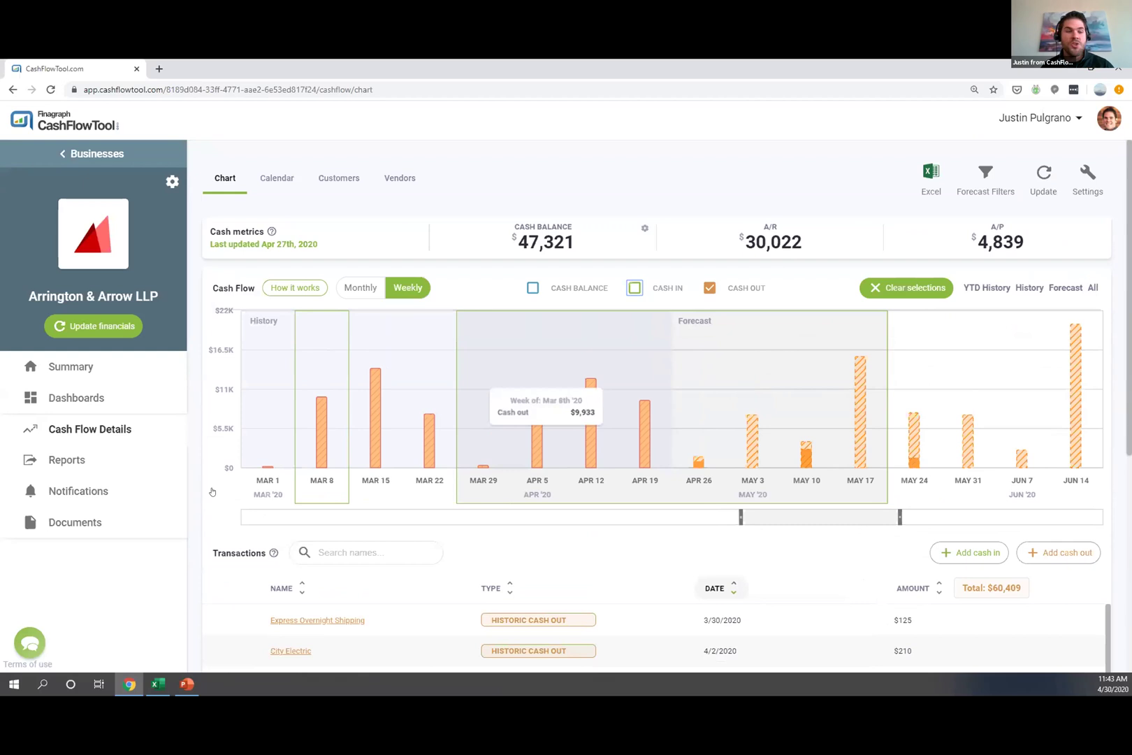
# Step: Inspect the Gusto vendor's forecasting rules, then go back to the cash flow chart
pyautogui.scroll(-3, 213, 507)
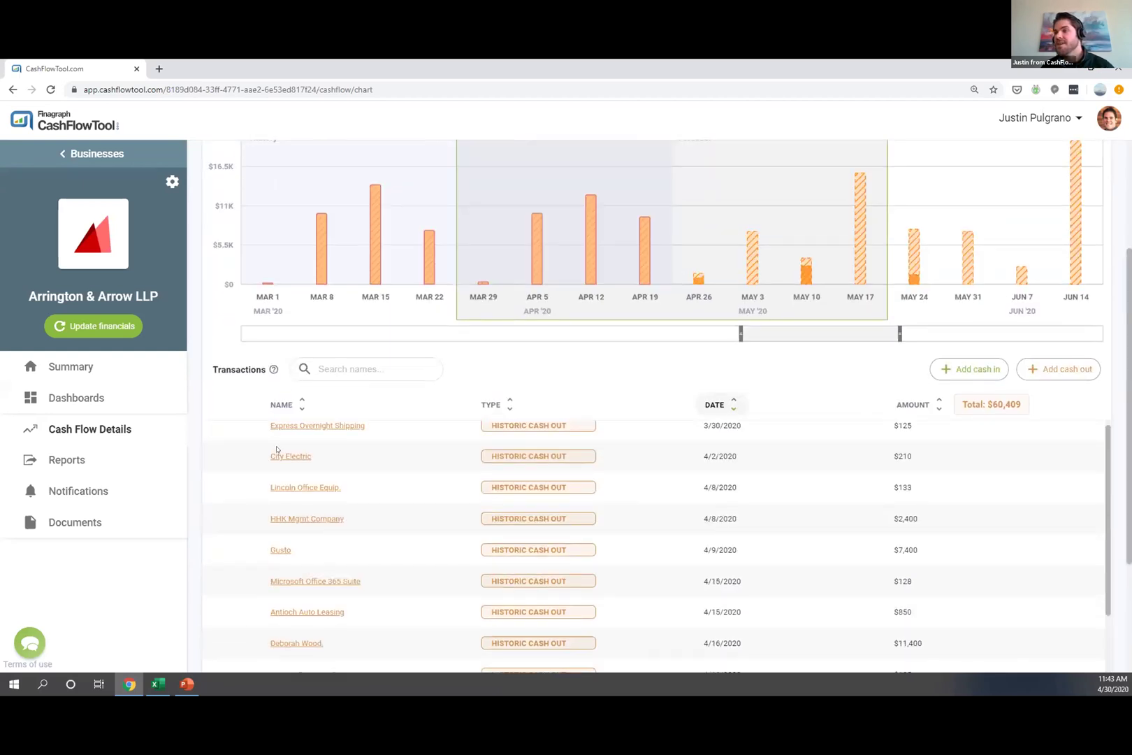
pyautogui.scroll(-2, 213, 518)
pyautogui.click(280, 437)
pyautogui.scroll(3, 448, 450)
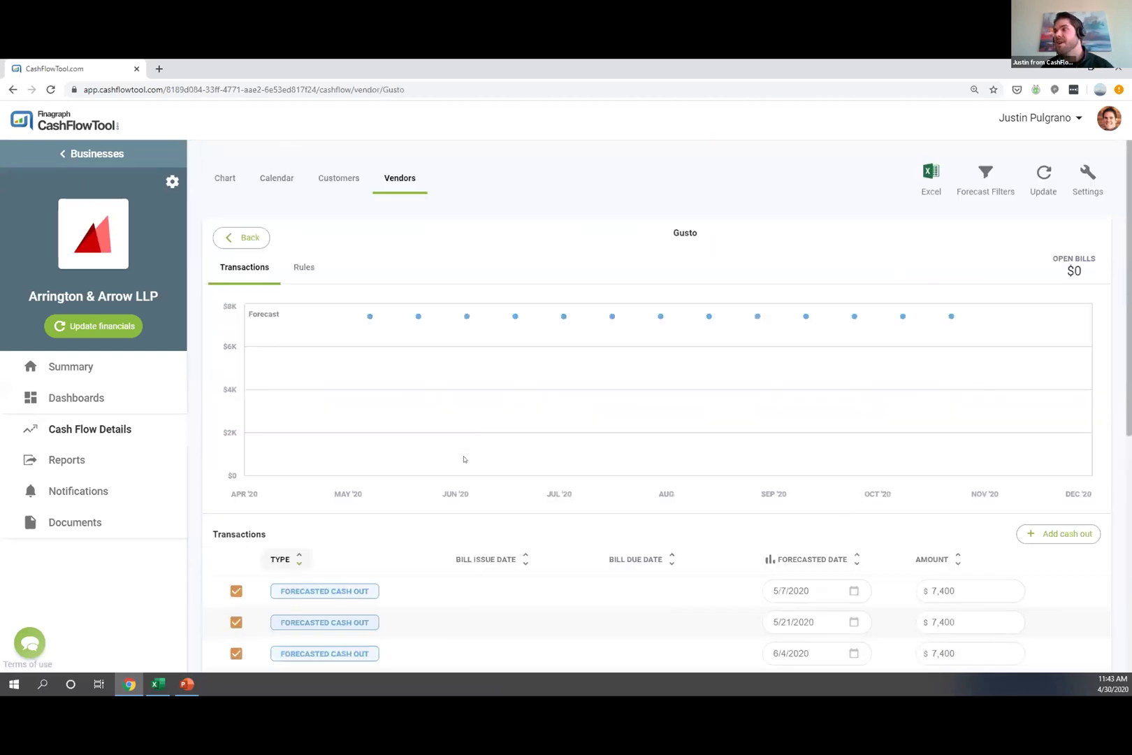
pyautogui.click(299, 273)
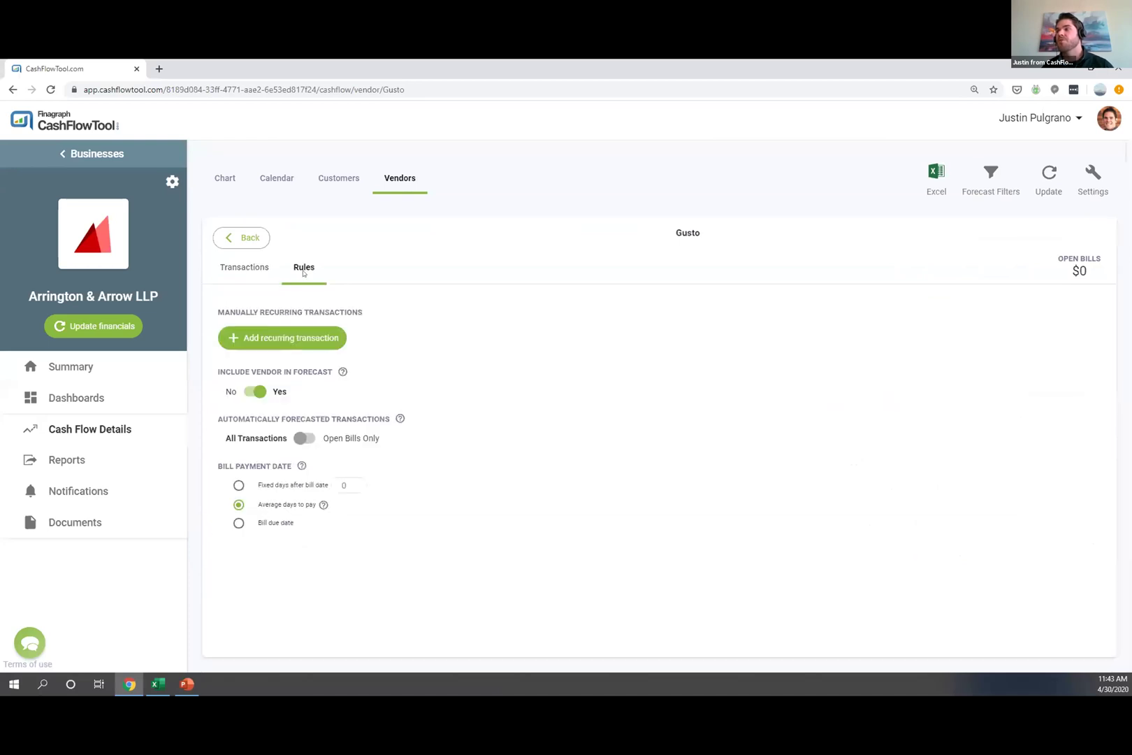
pyautogui.click(238, 186)
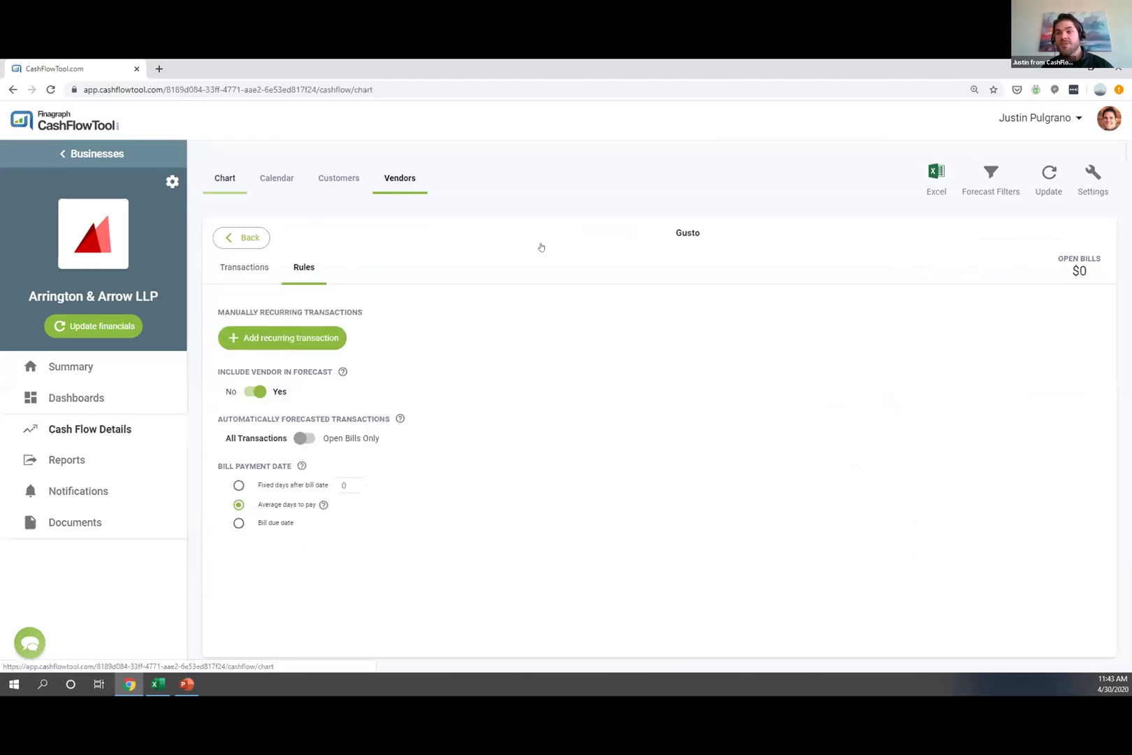
pyautogui.scroll(-1, 866, 524)
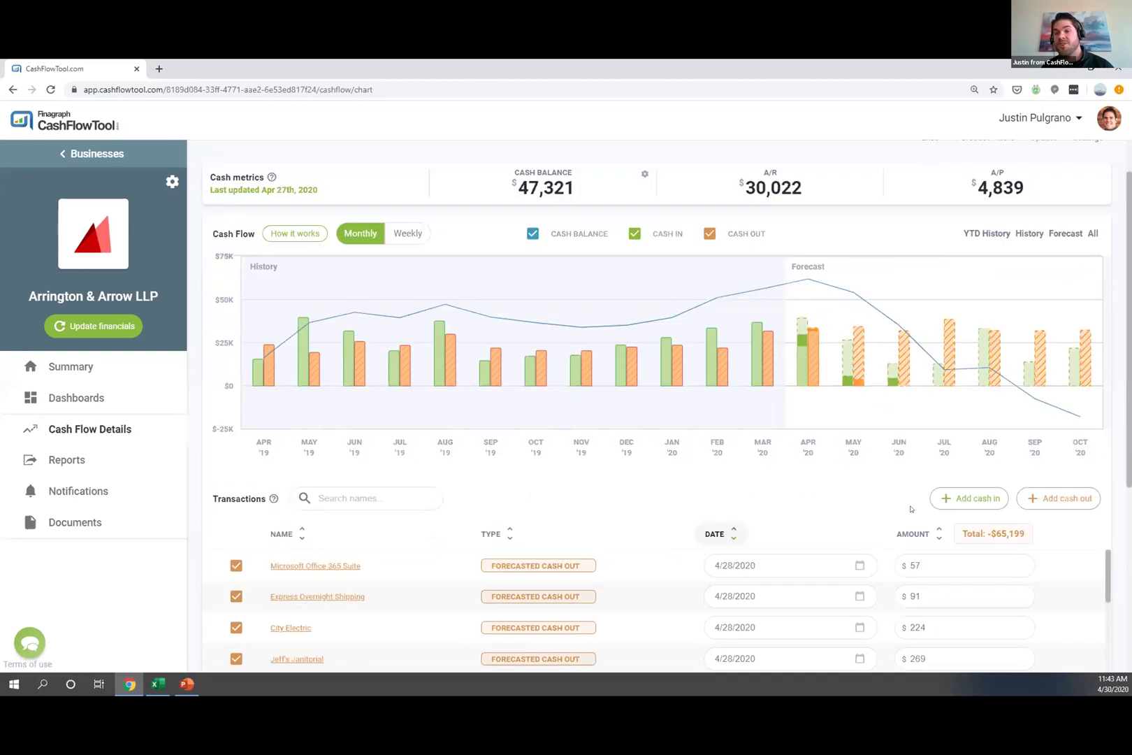
# Step: Add a one-time $50,000 cash inflow named 'PPP loan' dated May 28, 2020
pyautogui.click(970, 498)
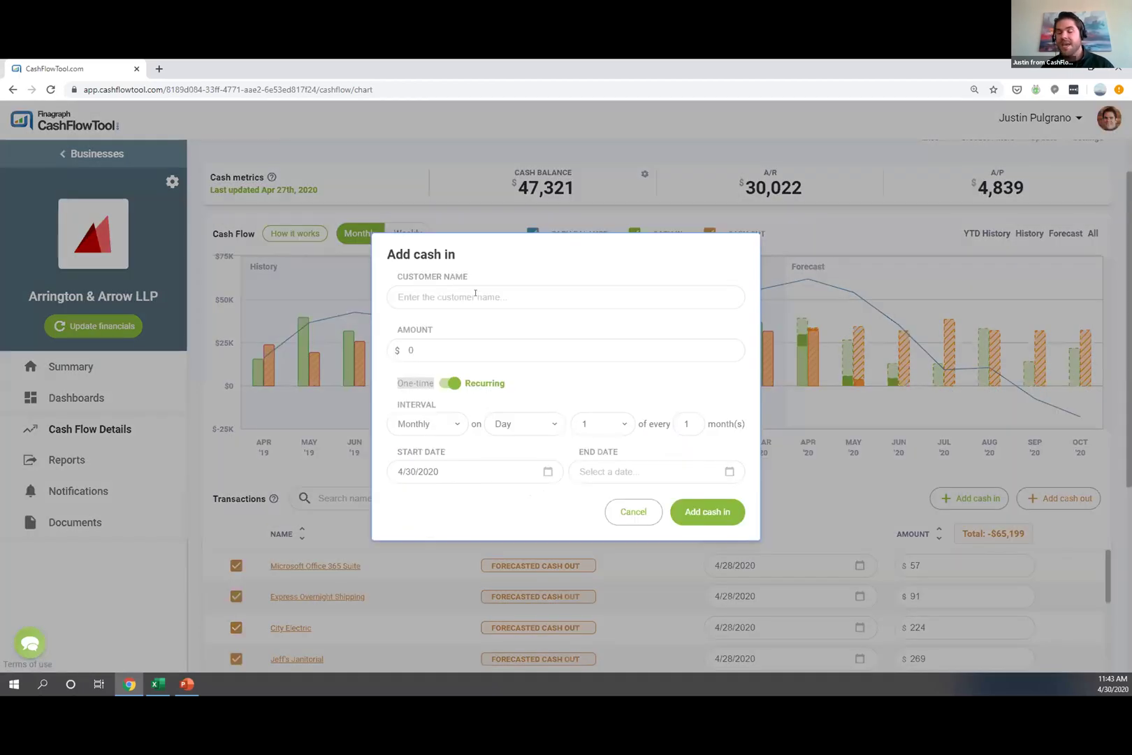
pyautogui.click(475, 293)
pyautogui.write('PPP loan')
pyautogui.press('Tab')
pyautogui.write('50,000')
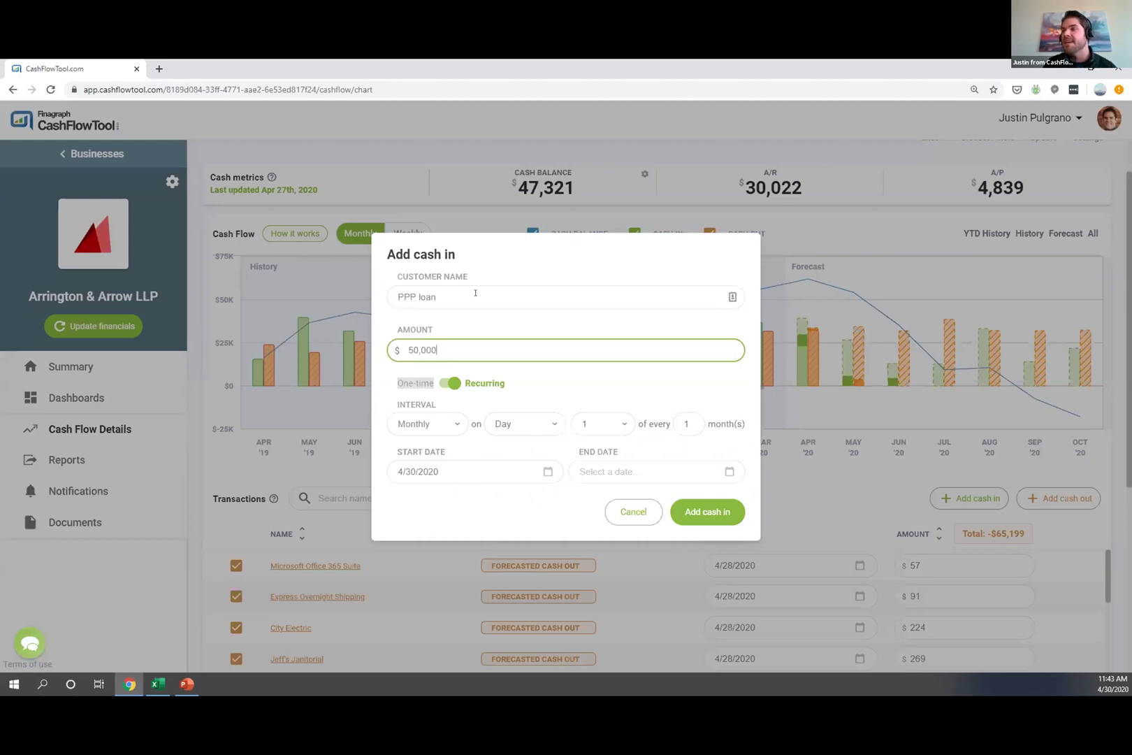
pyautogui.click(449, 383)
pyautogui.click(534, 443)
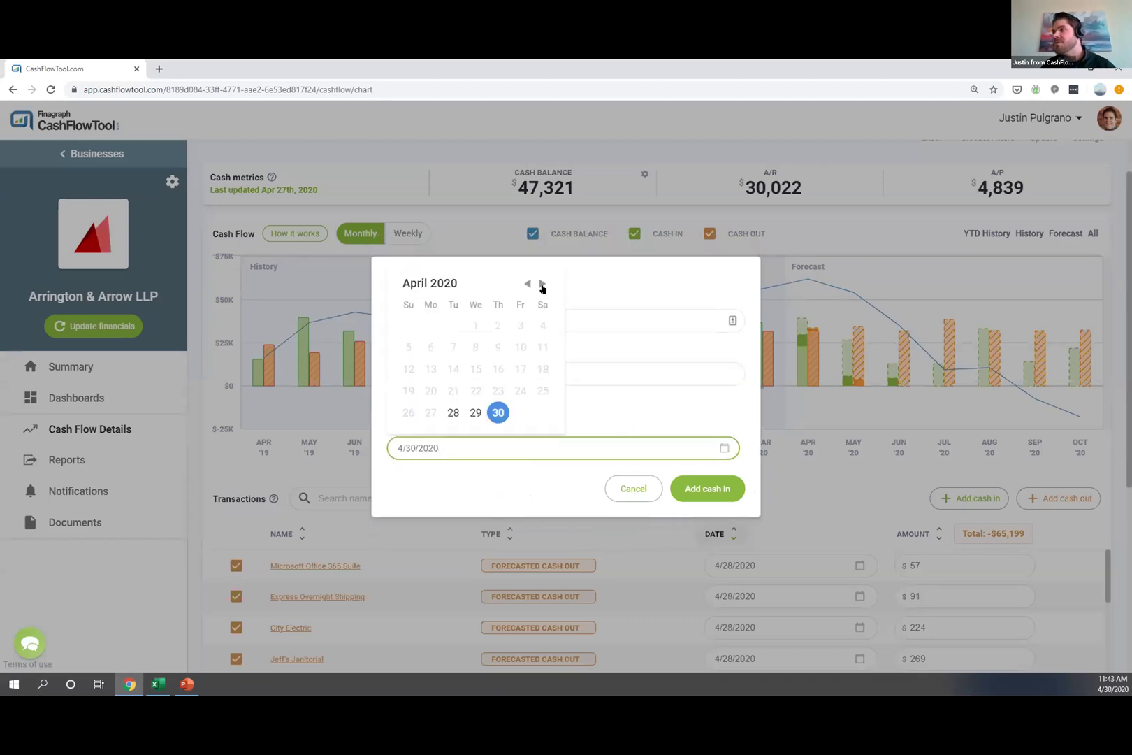
pyautogui.click(543, 286)
pyautogui.click(503, 391)
pyautogui.click(707, 488)
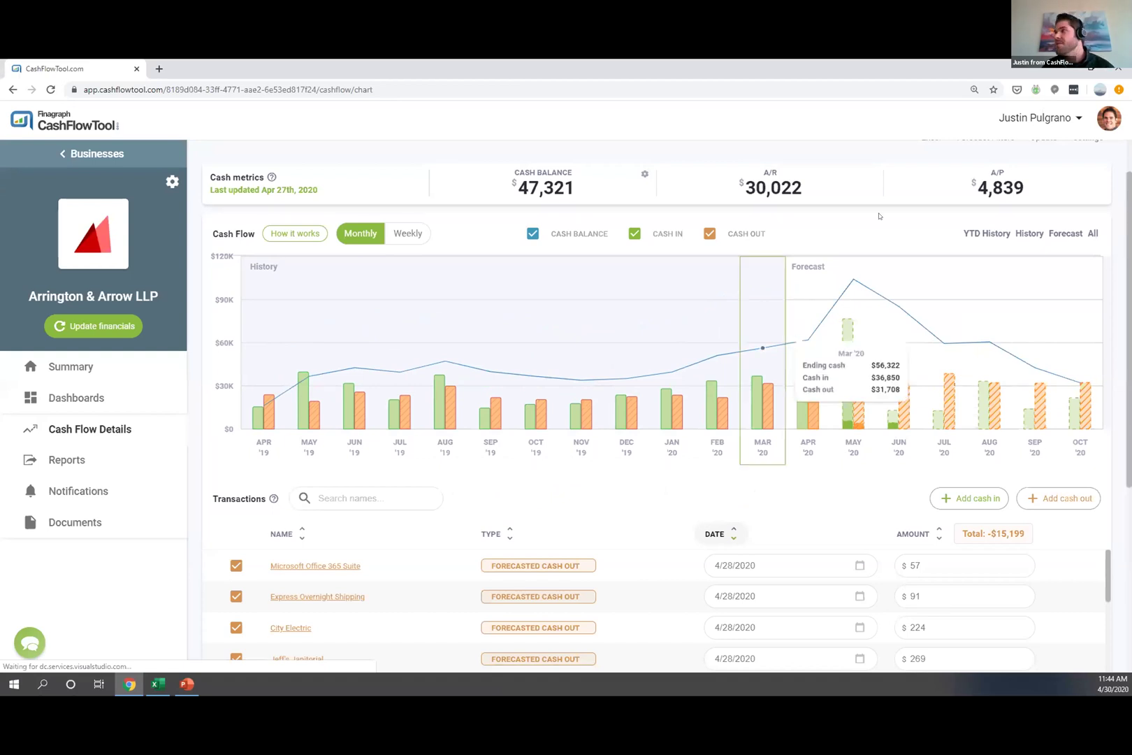
# Step: Turn off projected inflows in Forecast Filters, leaving a forecast that falls to about -$160K
pyautogui.scroll(1, 955, 233)
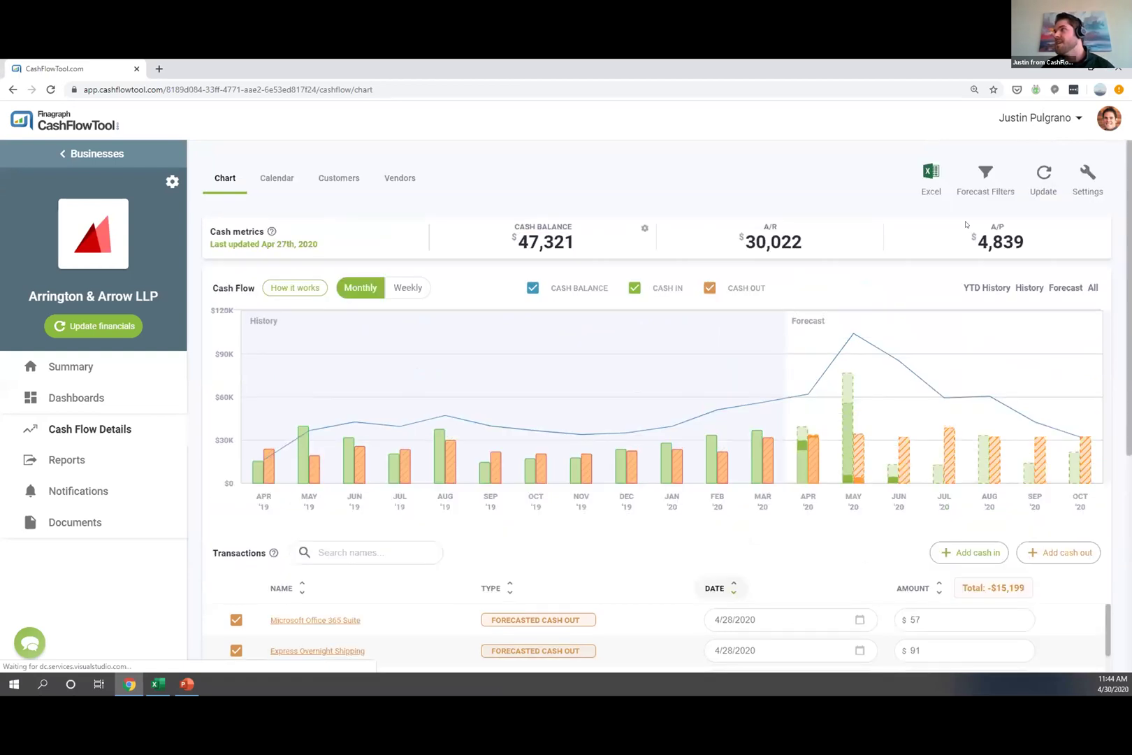
pyautogui.click(978, 188)
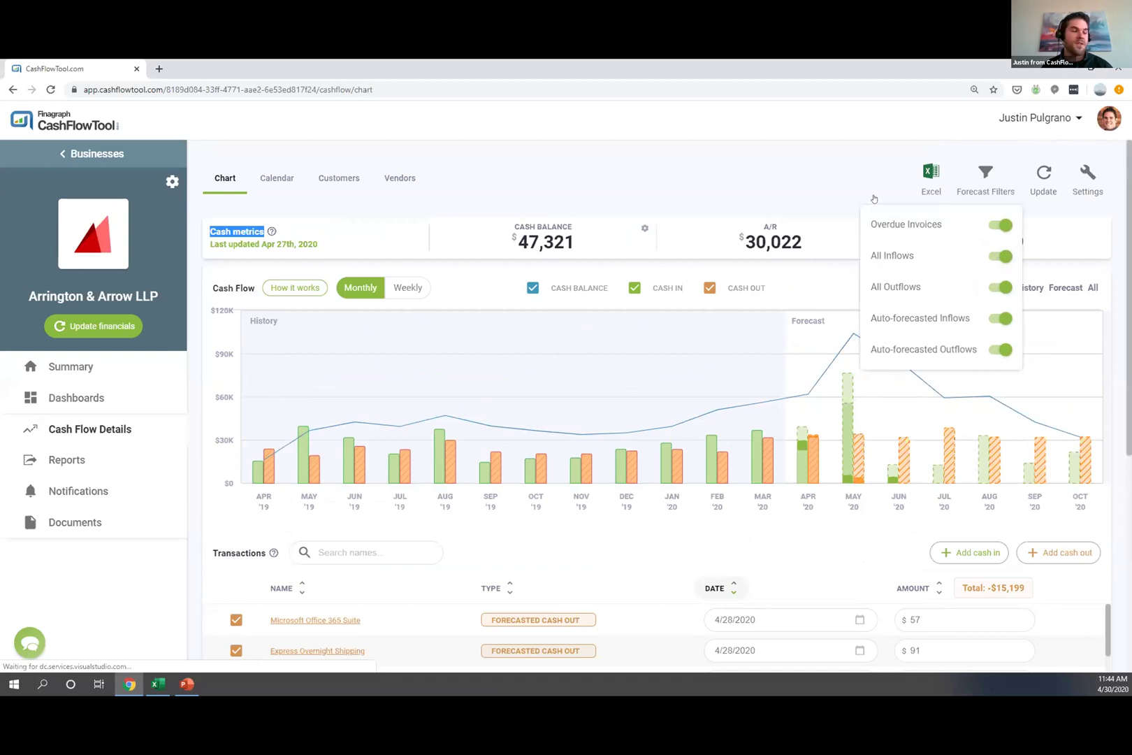
pyautogui.click(820, 175)
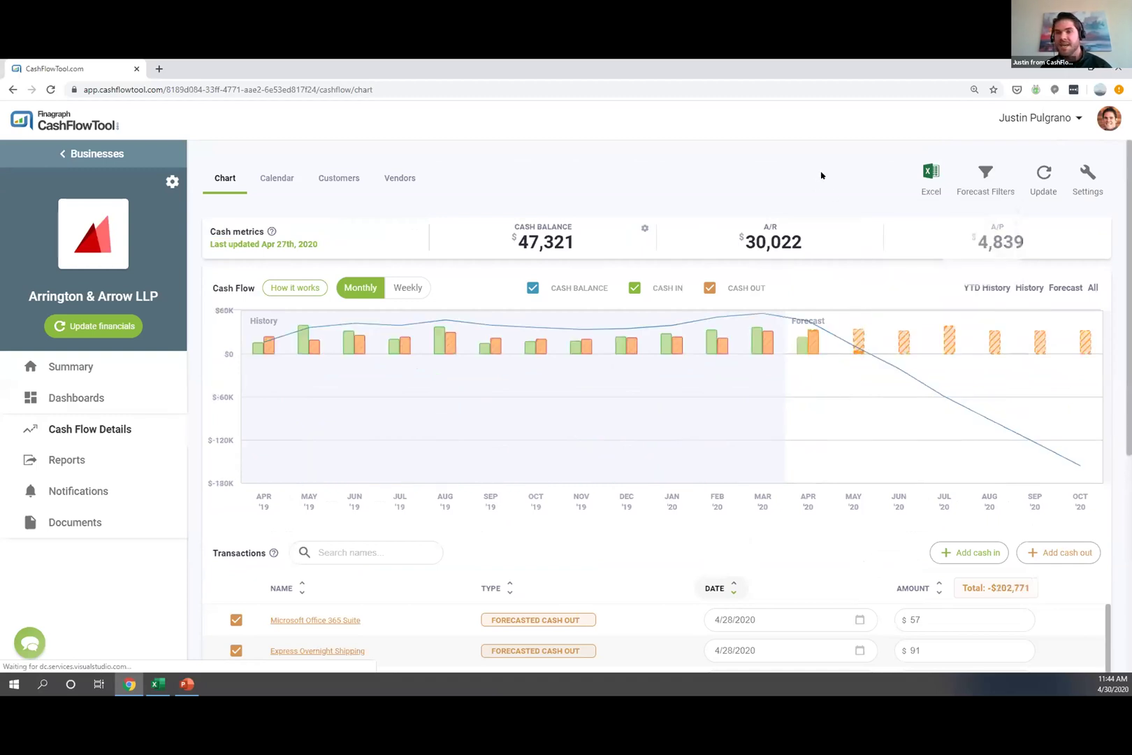
pyautogui.scroll(-1, 756, 158)
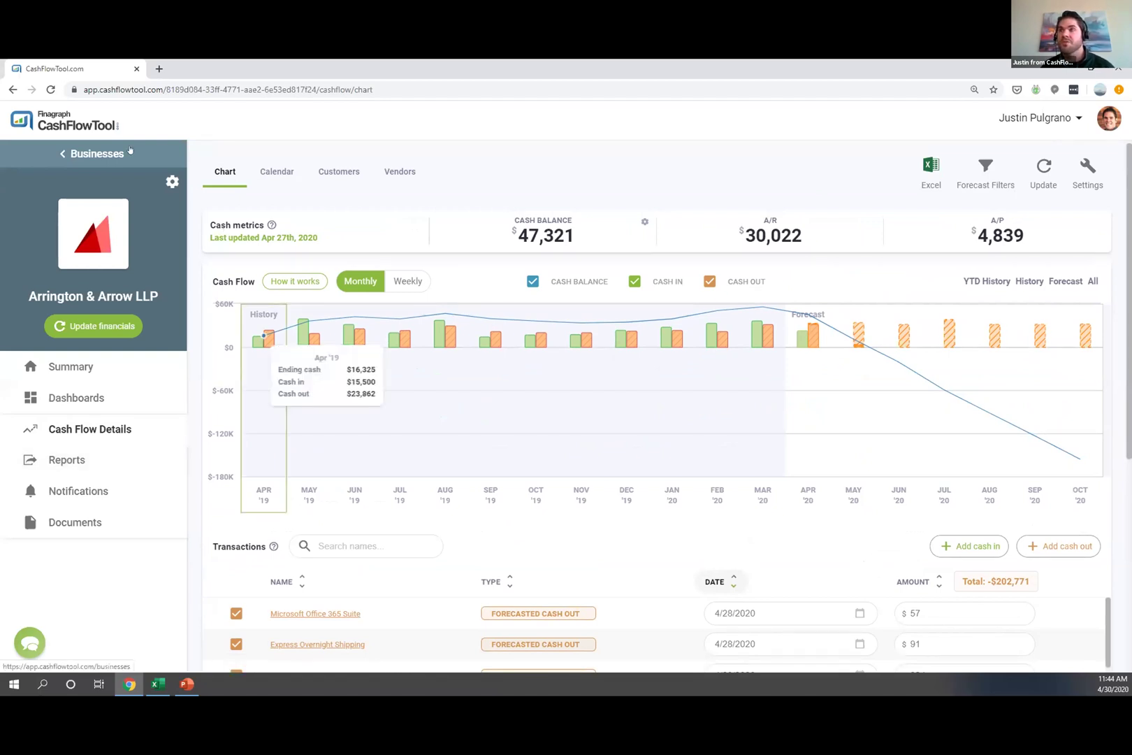
pyautogui.click(171, 182)
pyautogui.click(325, 301)
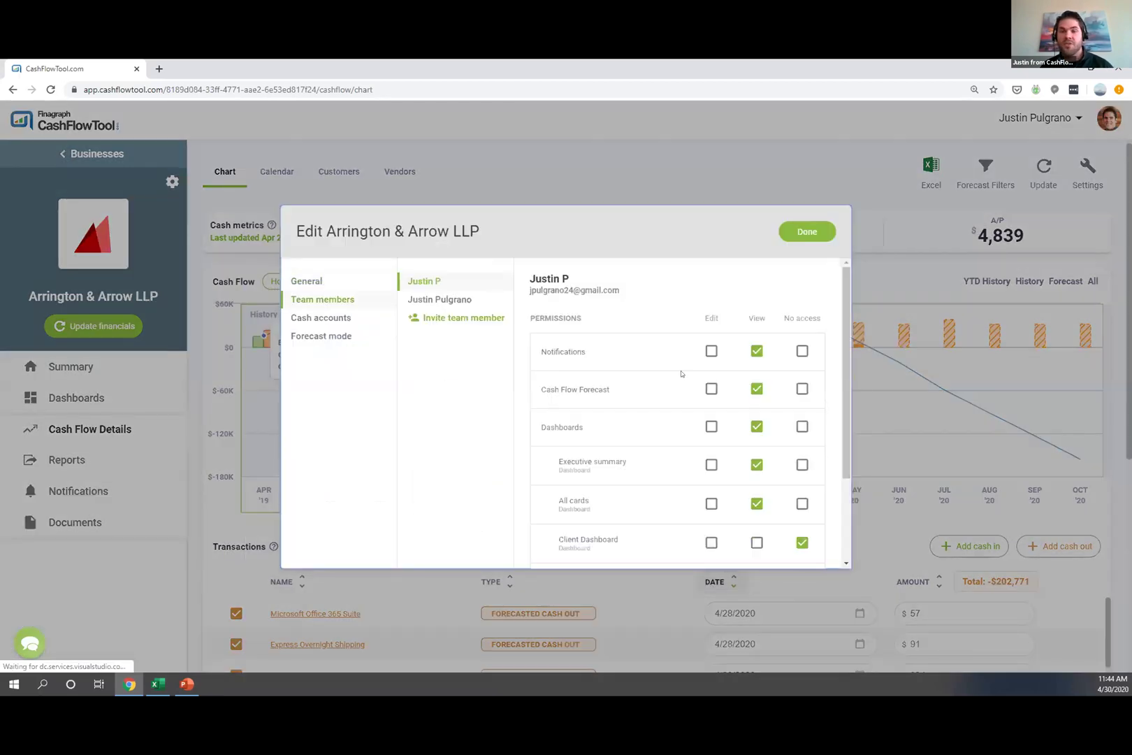
pyautogui.click(808, 232)
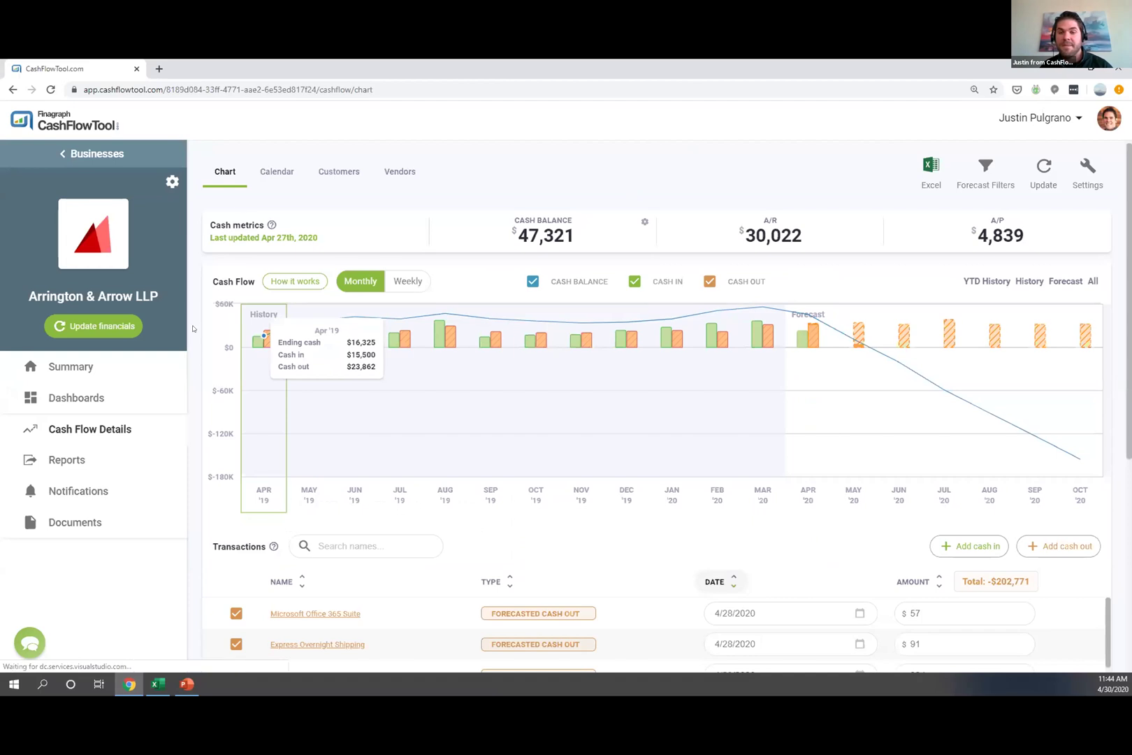
# Step: Generate the Monthly forecast Excel report from the Reports page
pyautogui.click(145, 451)
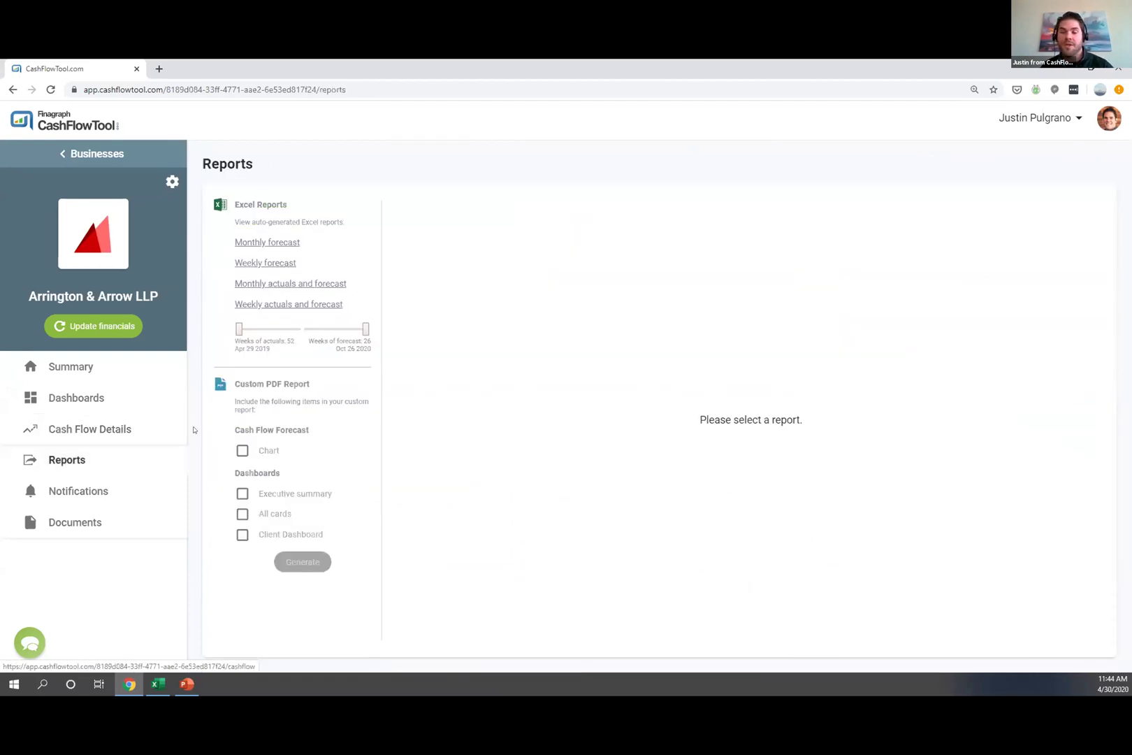
pyautogui.click(261, 242)
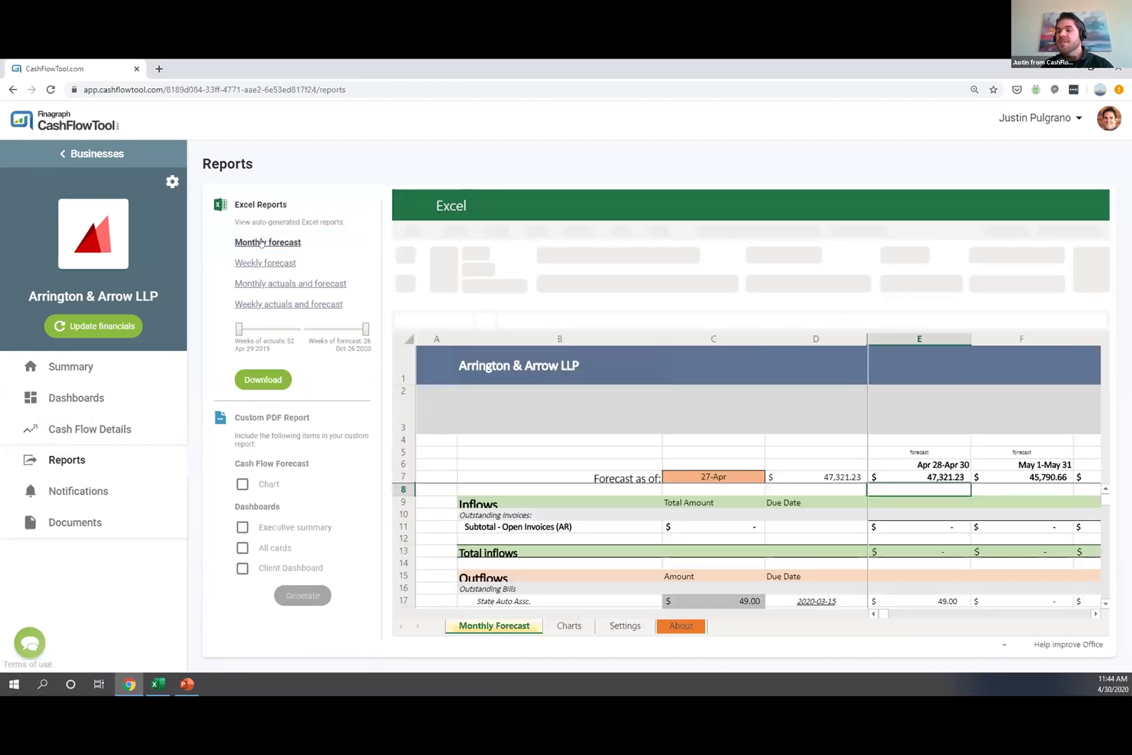
# Step: Review the exported monthly forecast workbook in Excel, including the Harden Page inflow row, then return to the browser
pyautogui.click(155, 684)
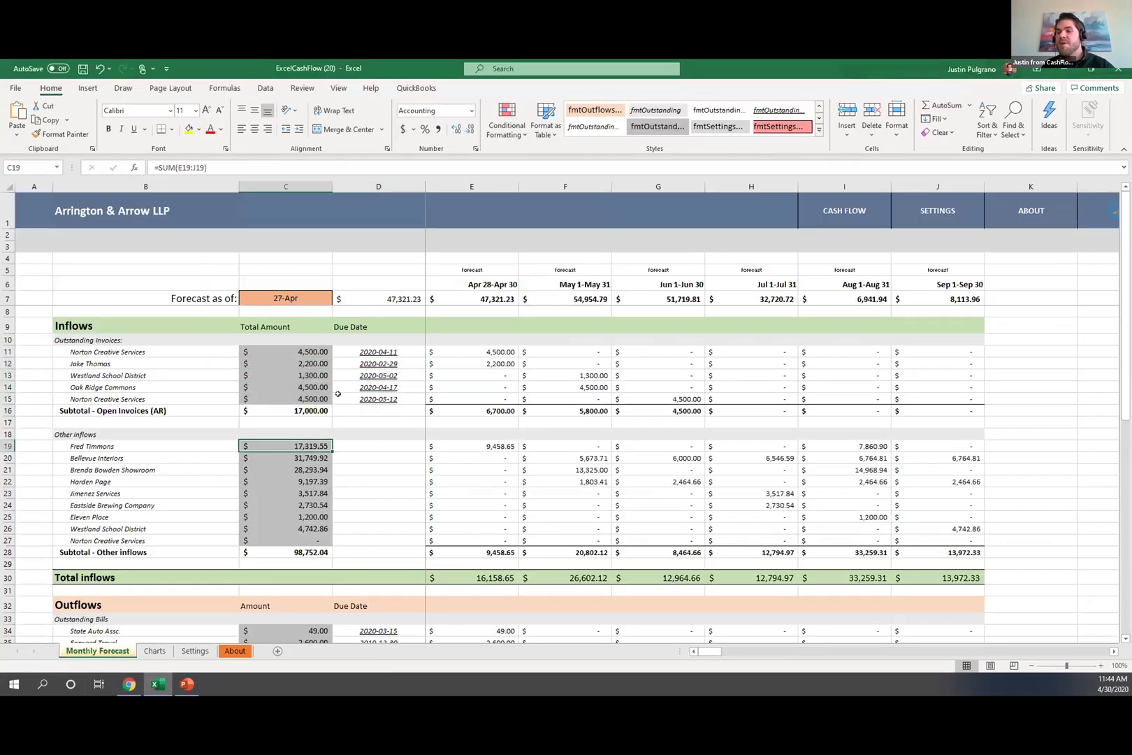
pyautogui.scroll(-2, 293, 594)
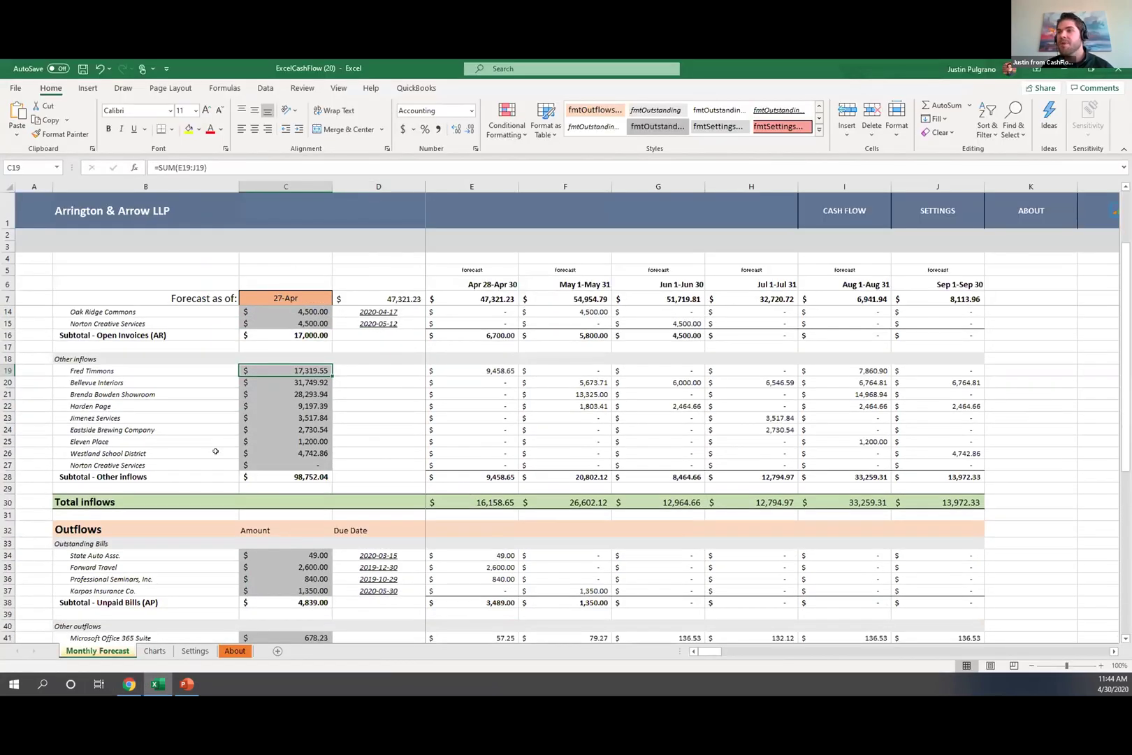
pyautogui.click(147, 404)
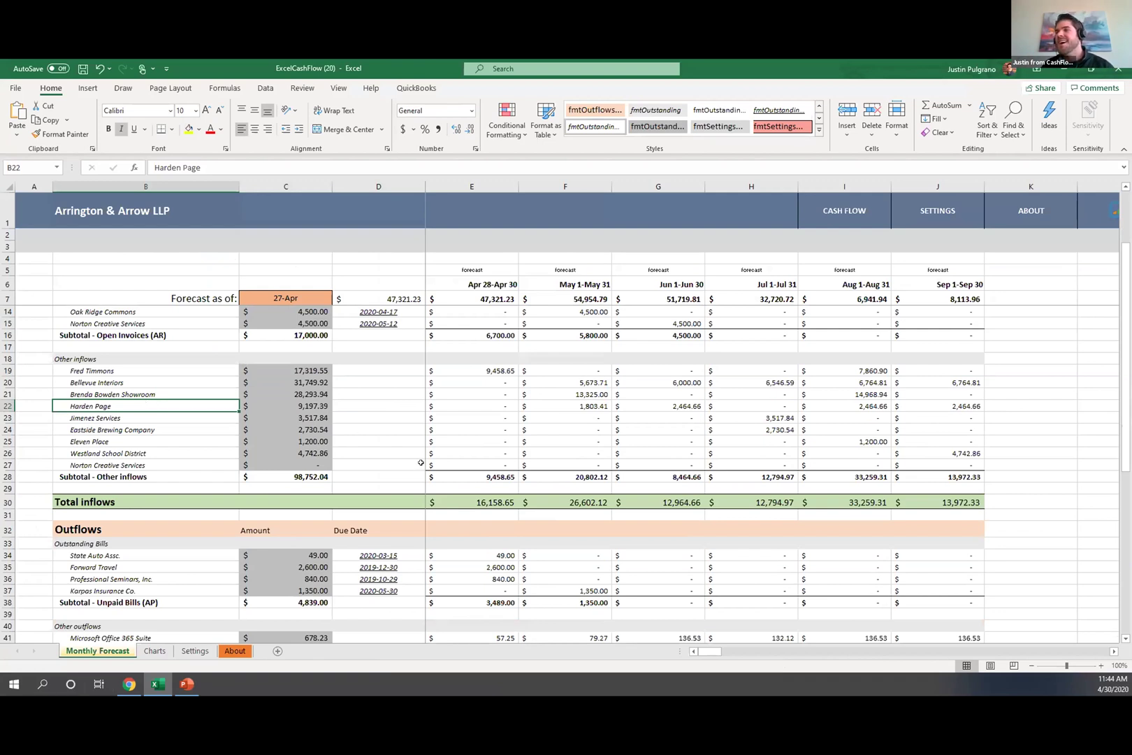
pyautogui.scroll(2, 422, 452)
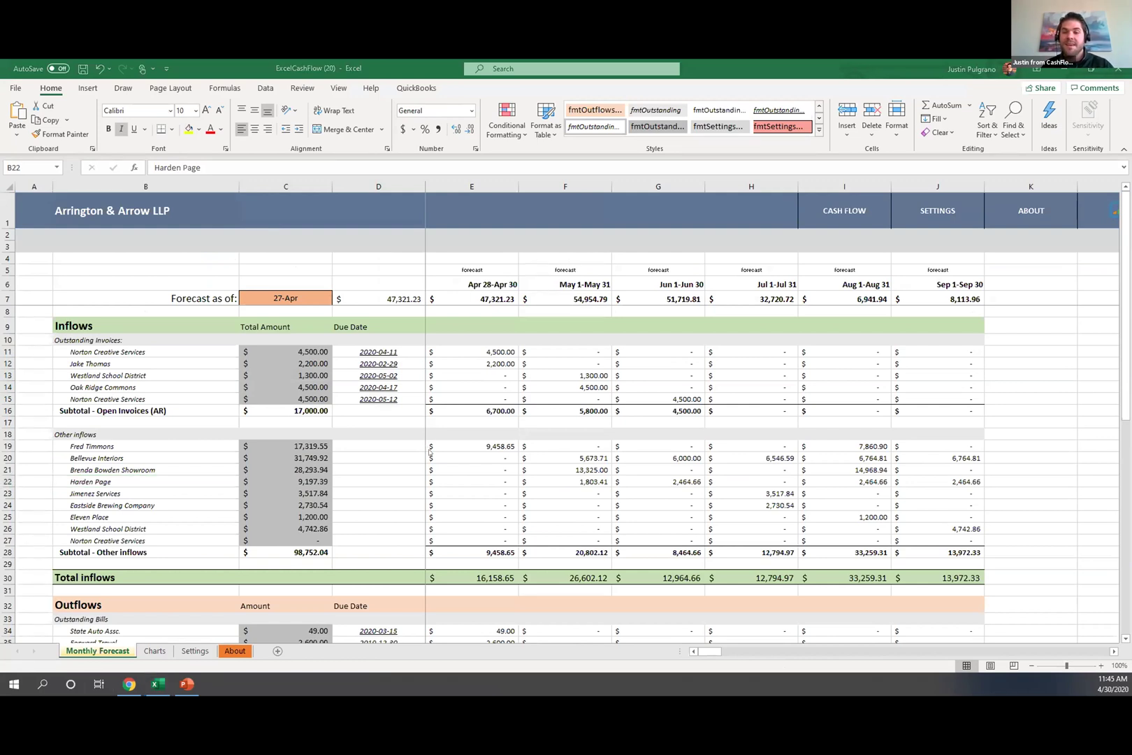
pyautogui.hotkey('alt', 'Tab')
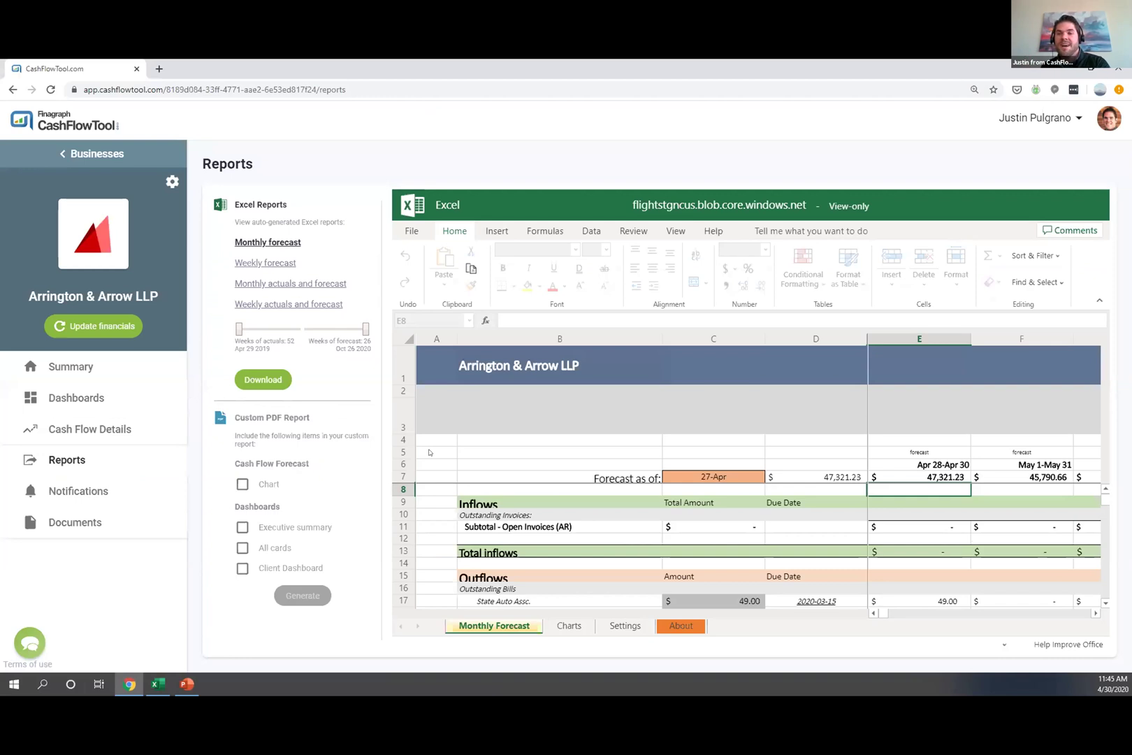
# Step: Return to the Cash Flow Details chart from the Reports page
pyautogui.click(147, 425)
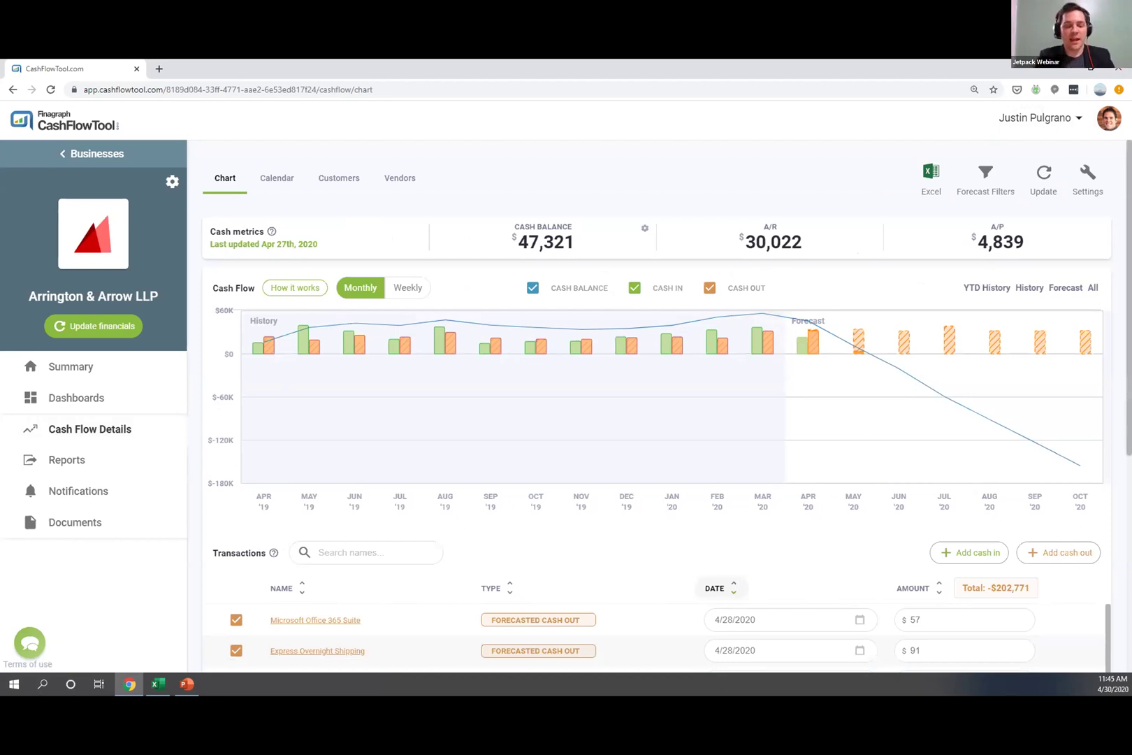
# Step: Switch to the PowerPoint overview slide listing the demo features
pyautogui.hotkey('alt', 'Tab')
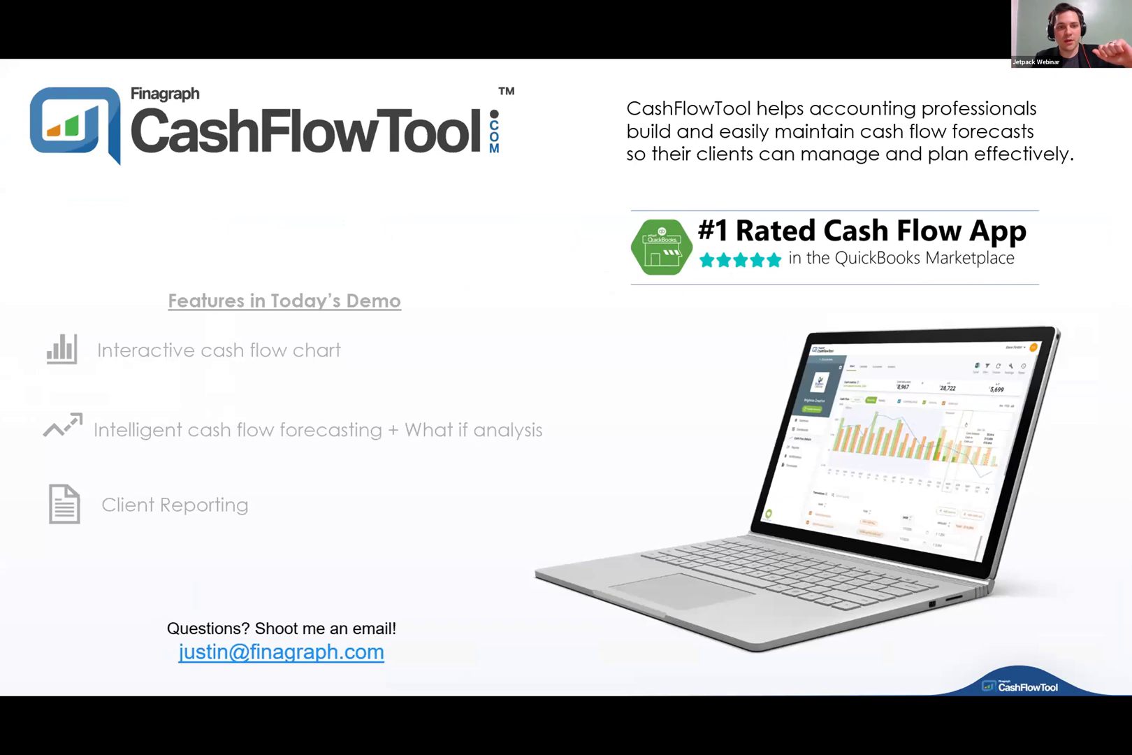